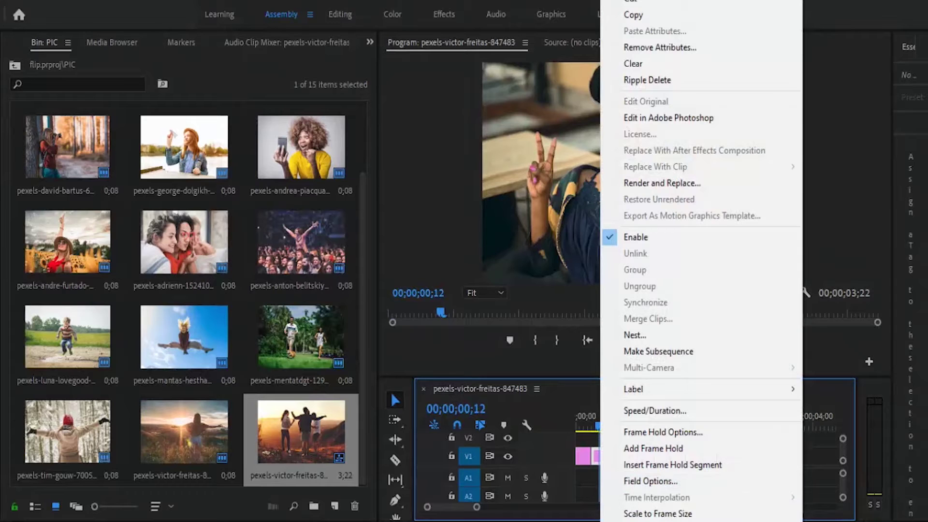
- Apply Set to Frame Size to the second, third and fourth photo clips on V1
left_click(631, 514)
left_click(610, 453)
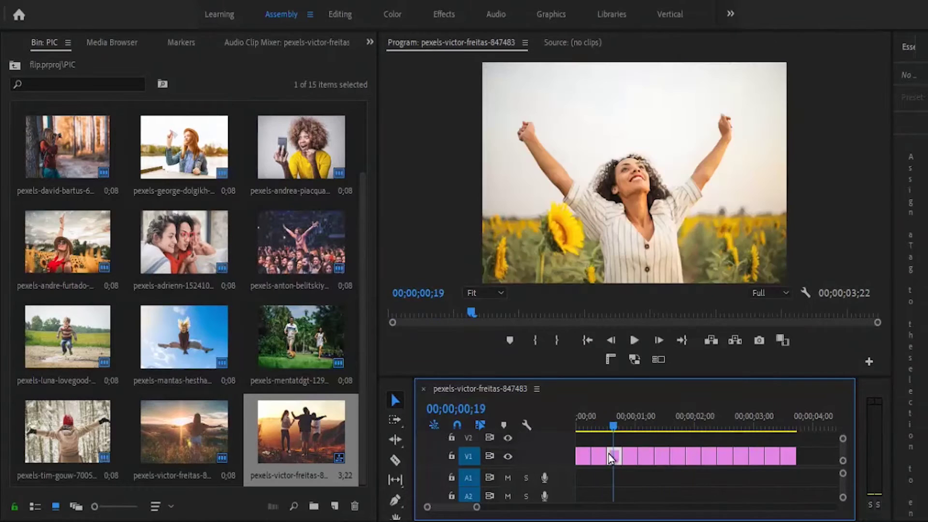
right_click(615, 468)
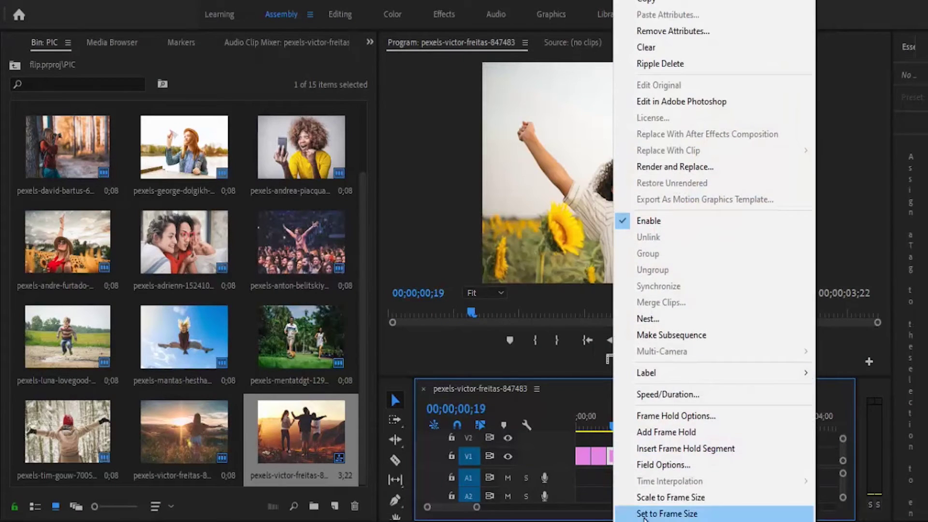
left_click(631, 512)
left_click(628, 422)
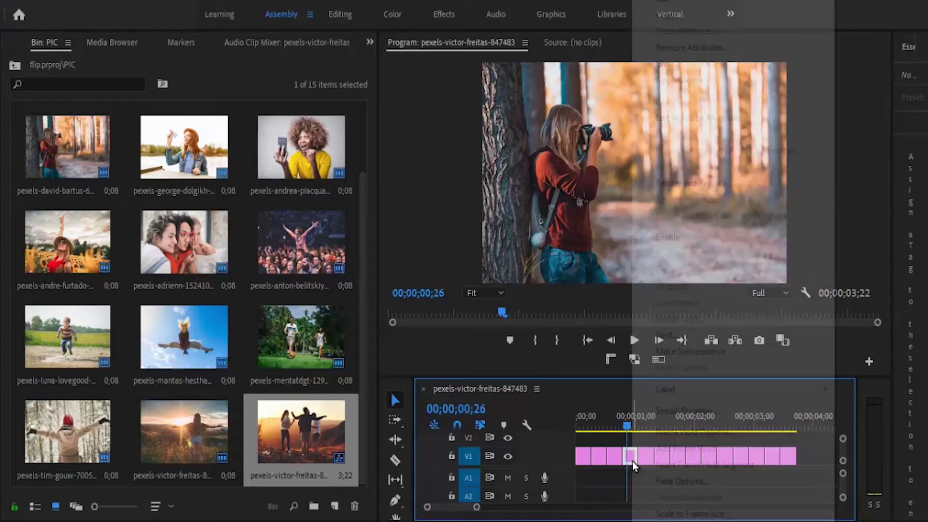
right_click(633, 461)
left_click(690, 502)
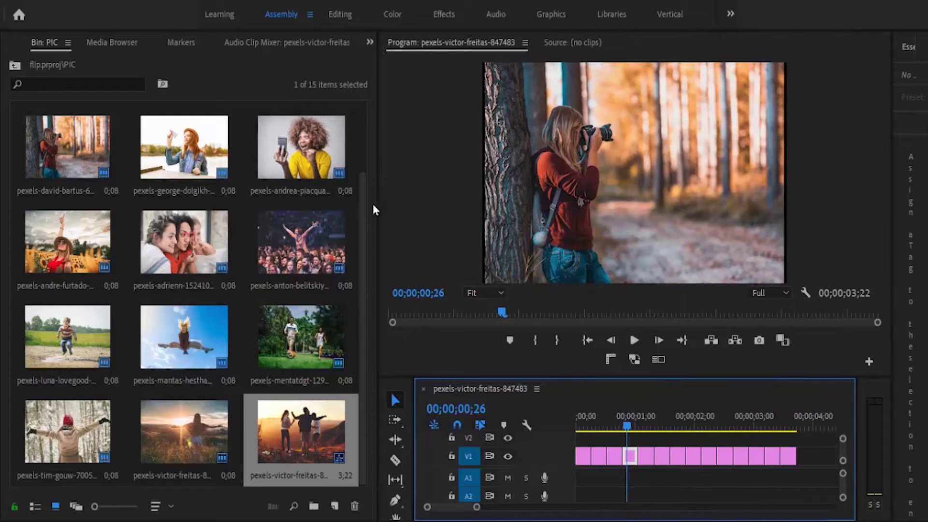
- Switch to the Effects workspace and set the fourth clip's Motion Scale to 100
left_click(444, 15)
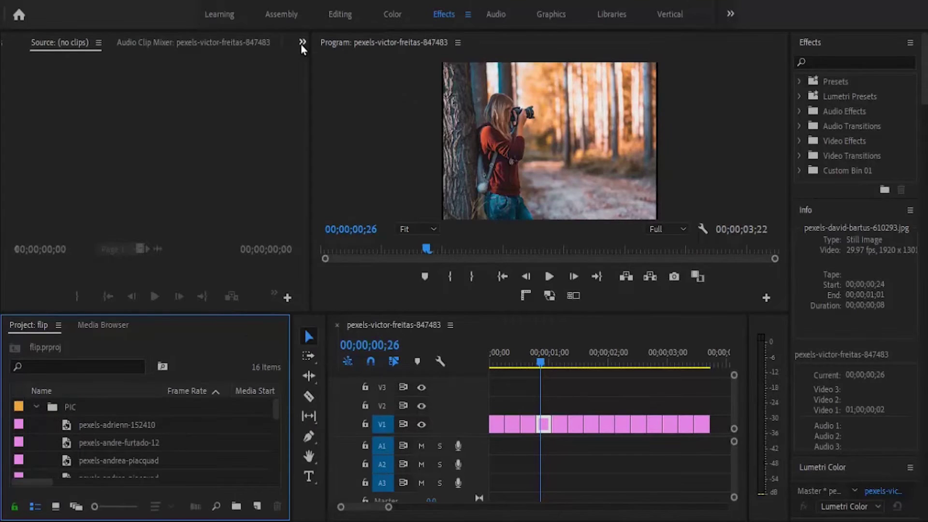
left_click(302, 44)
left_click(315, 63)
left_click(153, 134)
type("100")
key("Return")
- Scrub through the remaining clips to the last photo to check how each one fills the frame
left_click_drag(542, 430, 638, 423)
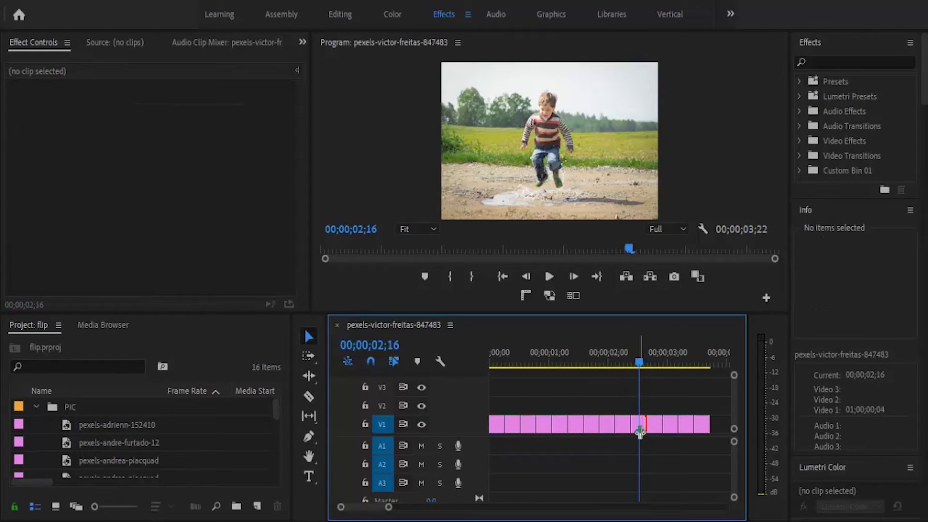
left_click(658, 370)
left_click_drag(665, 378, 704, 435)
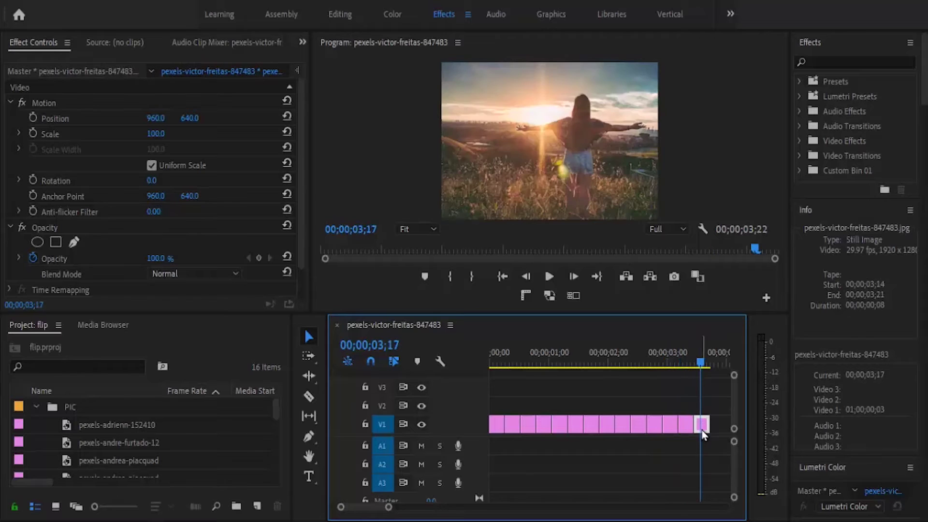
- In the Editing workspace, find the Transform video effect and apply it to the first clip on V1
left_click(340, 14)
left_click(275, 347)
left_click(86, 366)
type("TRANSFORM")
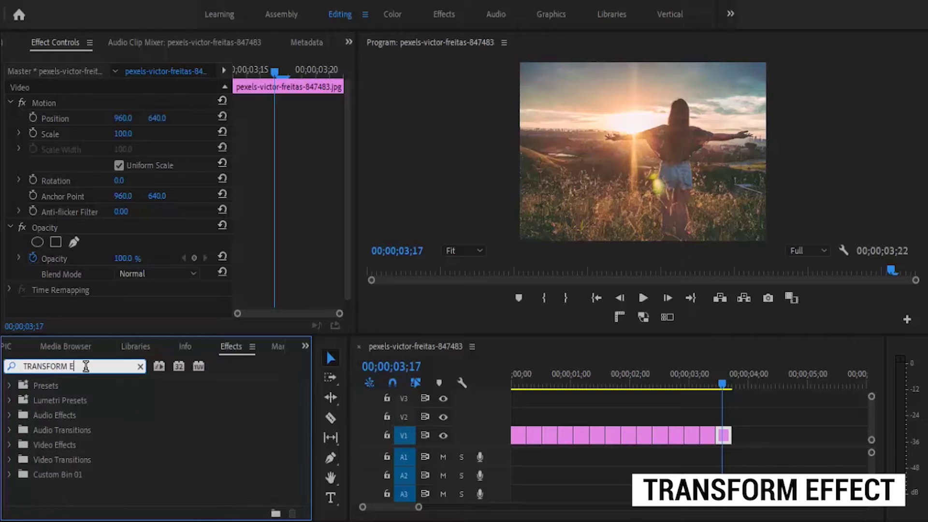
left_click(519, 441)
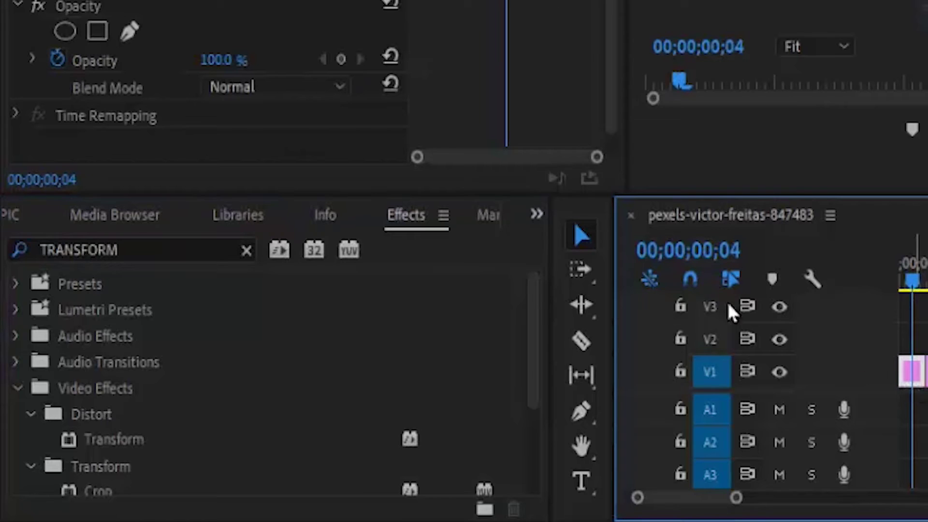
left_click_drag(144, 452, 907, 383)
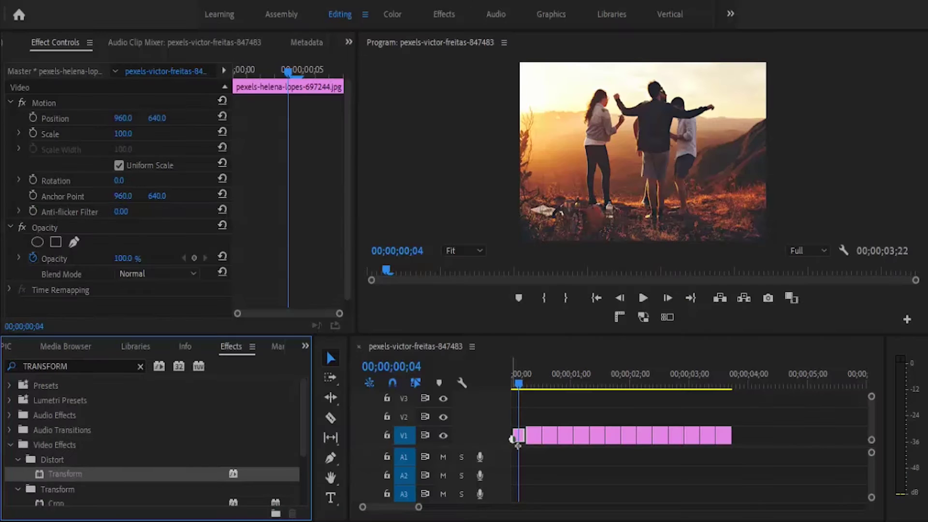
left_click_drag(517, 441, 518, 438)
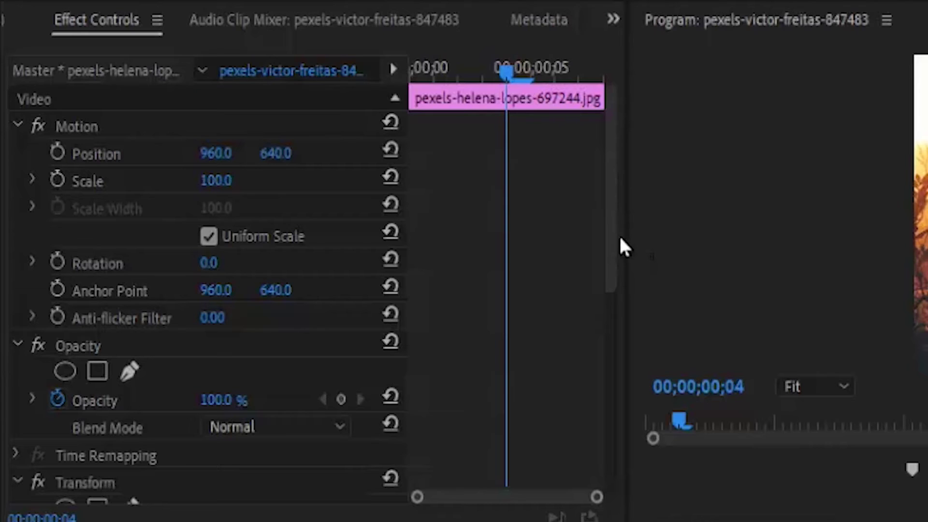
- In the first clip's Transform effect, set Scale to 150 and the vertical Anchor Point to 556
left_click_drag(611, 245, 602, 416)
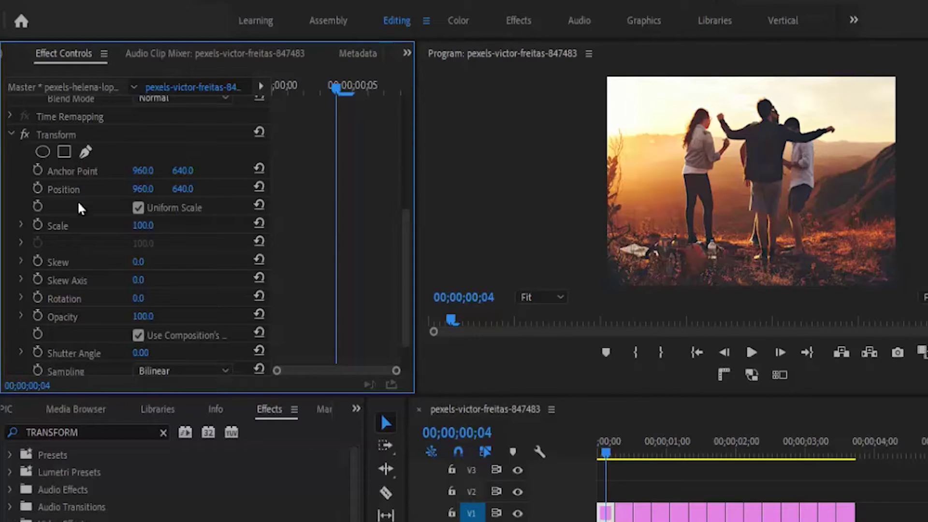
left_click(142, 225)
key("BackSpace")
type("150")
key("Return")
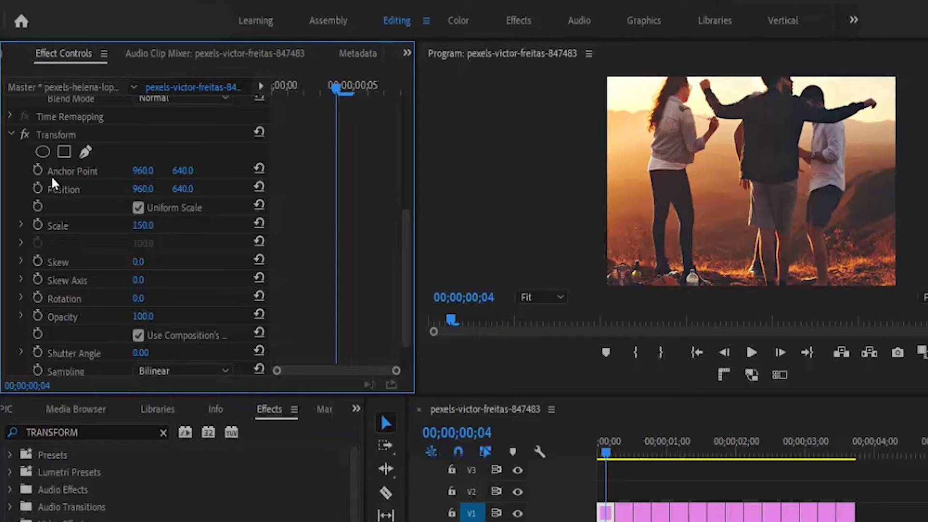
left_click_drag(183, 175, 191, 245)
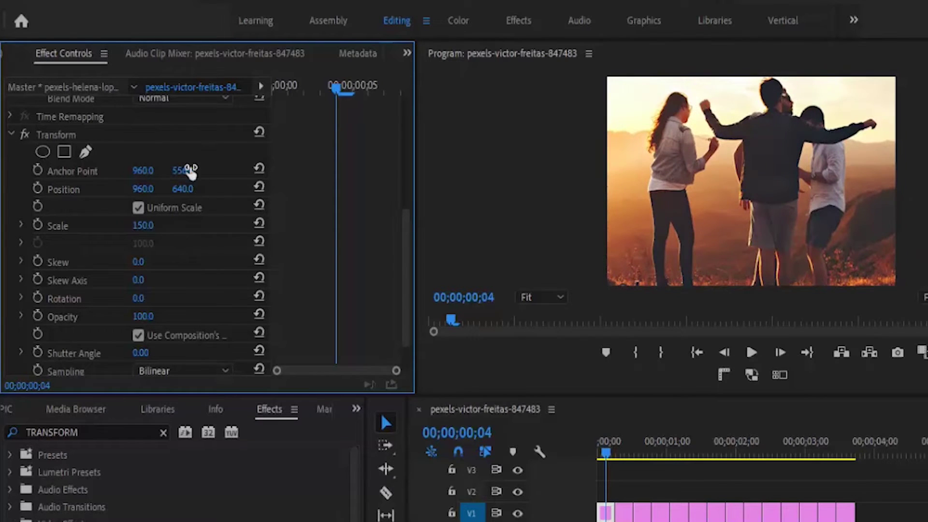
- Keyframe the Transform Scale at 150 on the clip's first frame and at 100 at 00;00;00;04
left_click(38, 225)
left_click_drag(337, 226, 265, 236)
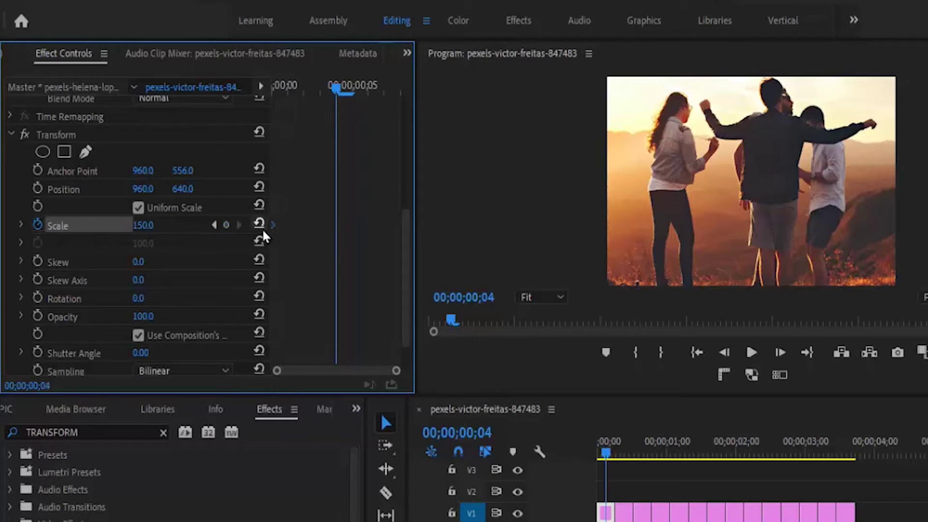
left_click(140, 224)
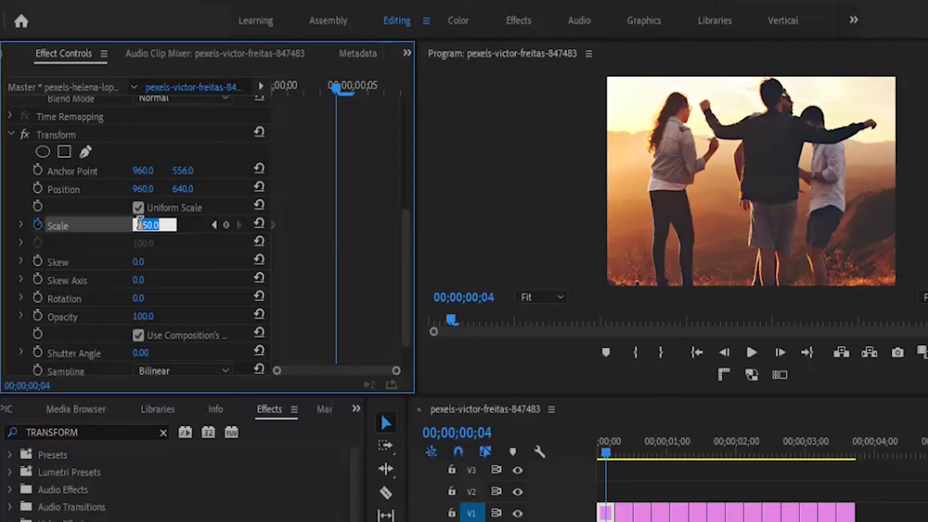
key("BackSpace")
key("Return")
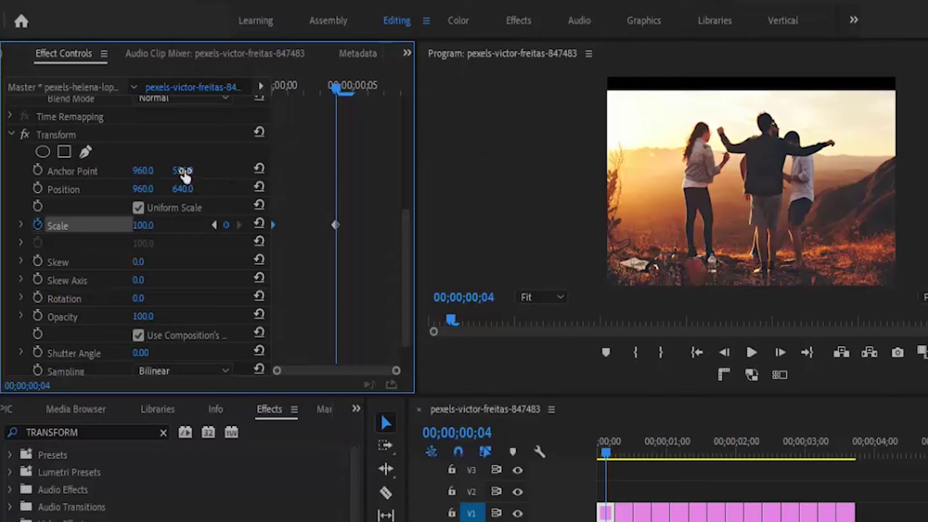
- Set the Transform's vertical Anchor Point to 638, then move the second Scale keyframe to 00;00;00;05 and adjust its interpolation
left_click_drag(185, 177, 357, 231)
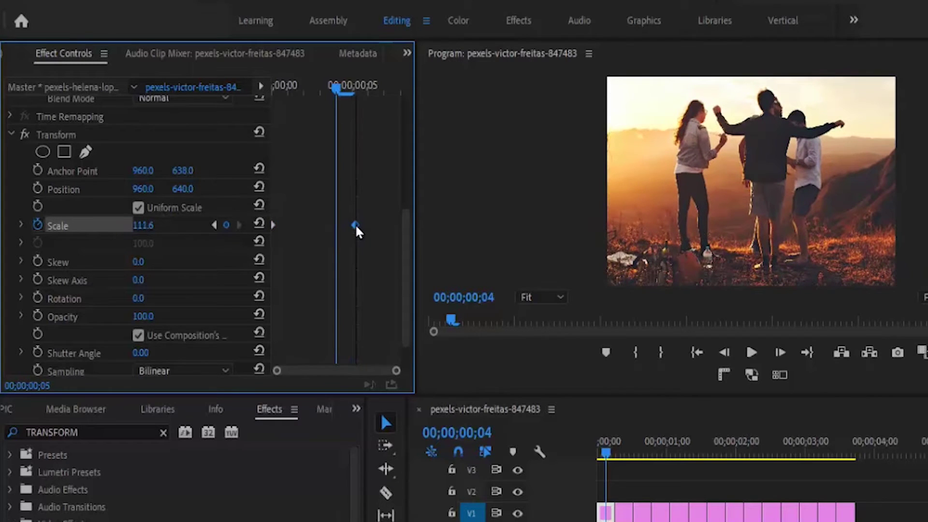
right_click(356, 226)
left_click(399, 472)
left_click_drag(357, 231, 418, 228)
- Copy the first clip and paste only its Transform effect attributes, with scaled attribute times, onto all the remaining clips
left_click(521, 437)
right_click(518, 437)
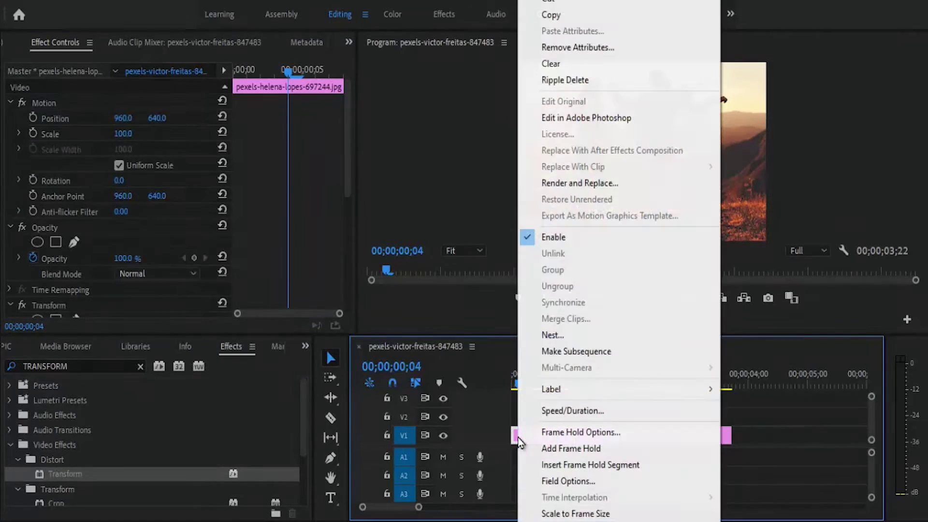
left_click(555, 19)
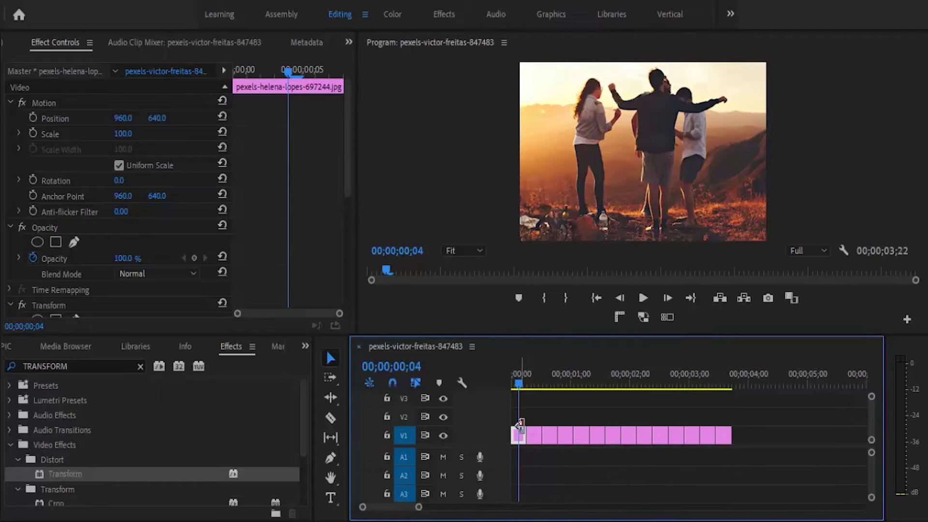
left_click_drag(535, 413, 725, 454)
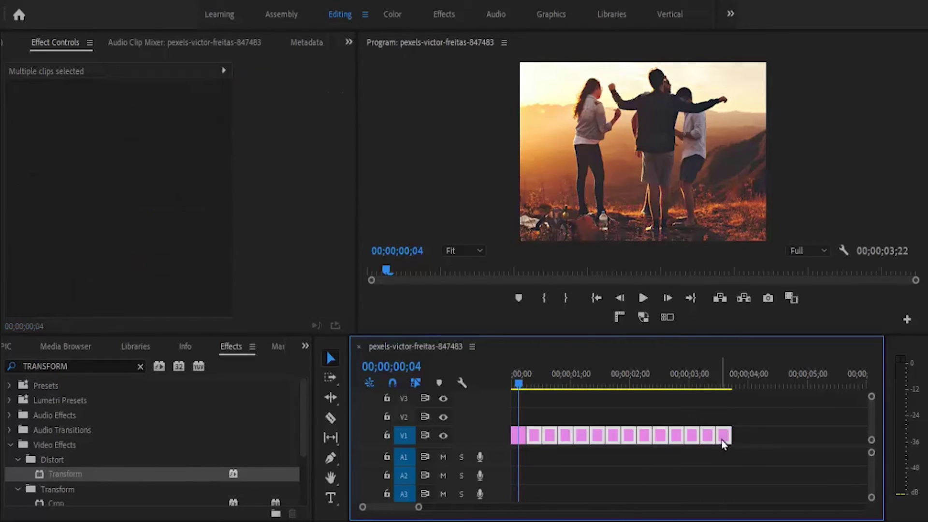
right_click(726, 441)
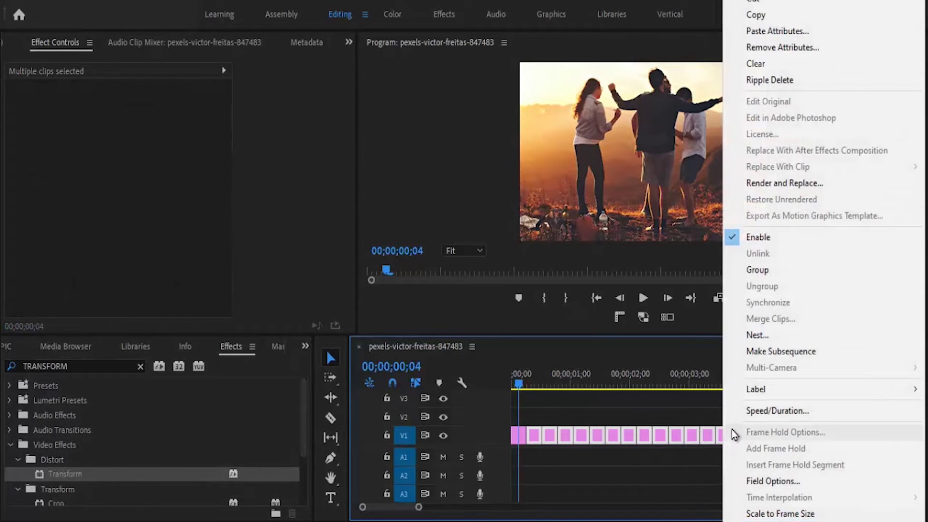
left_click(773, 31)
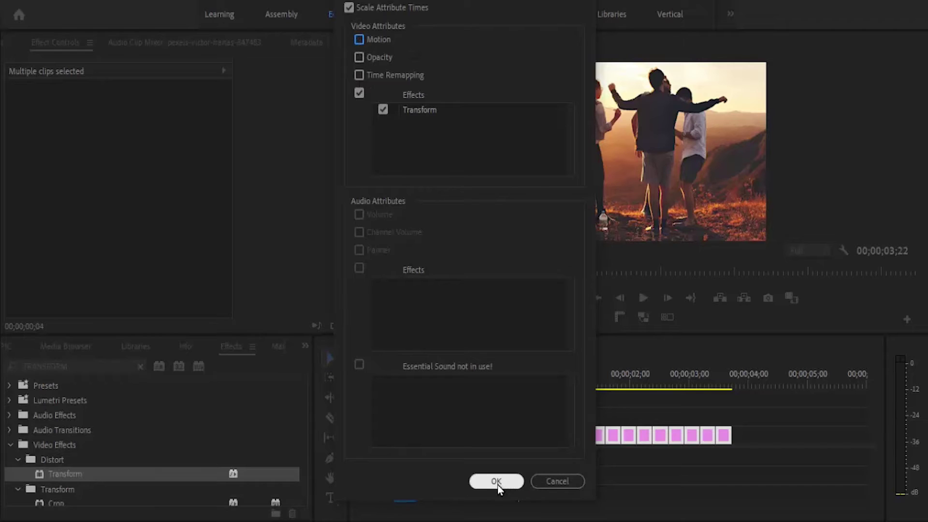
left_click(497, 481)
- Scrub the opening clips to review the zoom animation, and return the playhead to the sequence start
left_click(534, 383)
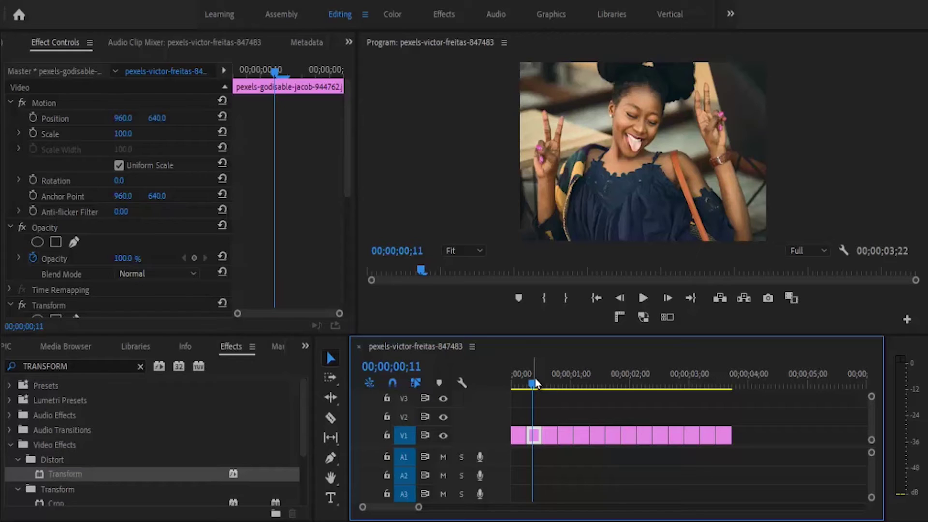
mouse_move(537, 384)
left_mouse_down()
mouse_move(716, 399)
mouse_move(526, 383)
left_mouse_up()
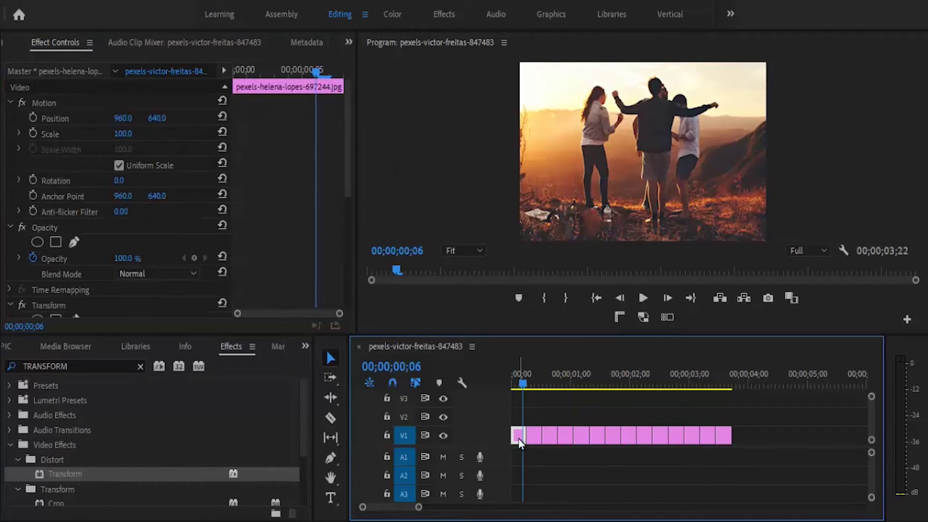
left_click(605, 300)
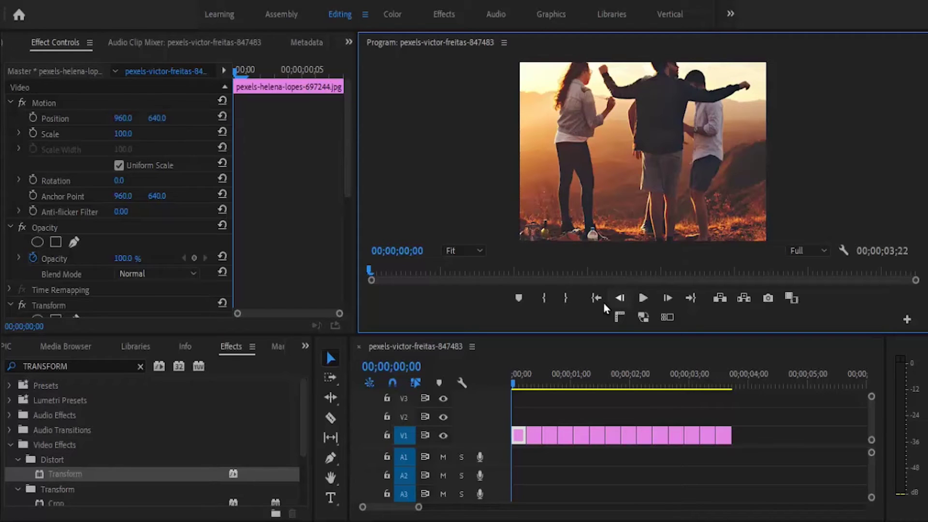
- Import the audio file flipping-through-a-bookmp3-14415 into the project and open it in the Source monitor
left_click(306, 347)
left_click(314, 364)
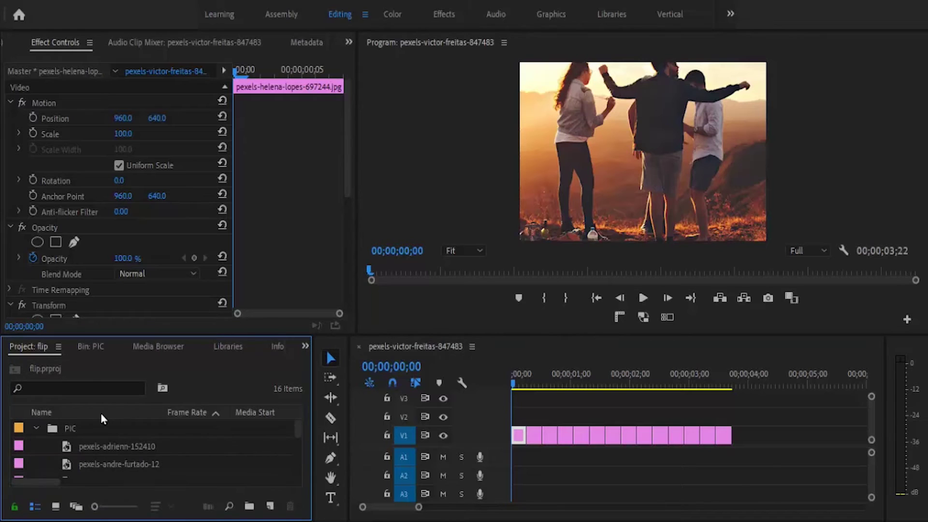
scroll(296, 431, "down", 5)
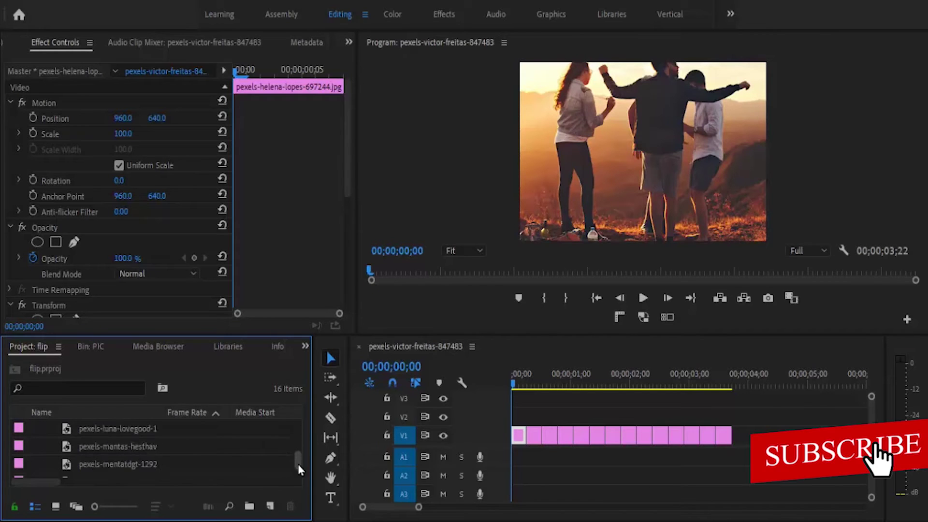
key("ctrl+i")
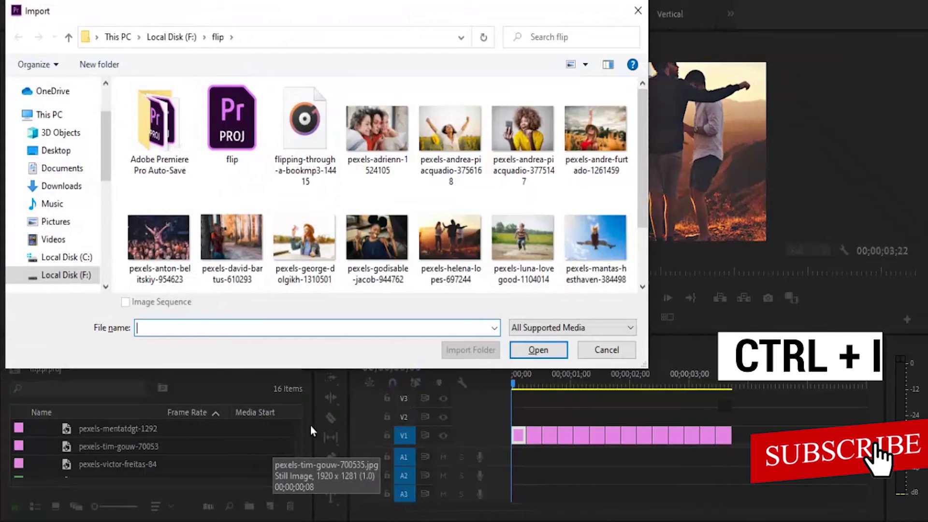
left_click(314, 147)
left_click(537, 350)
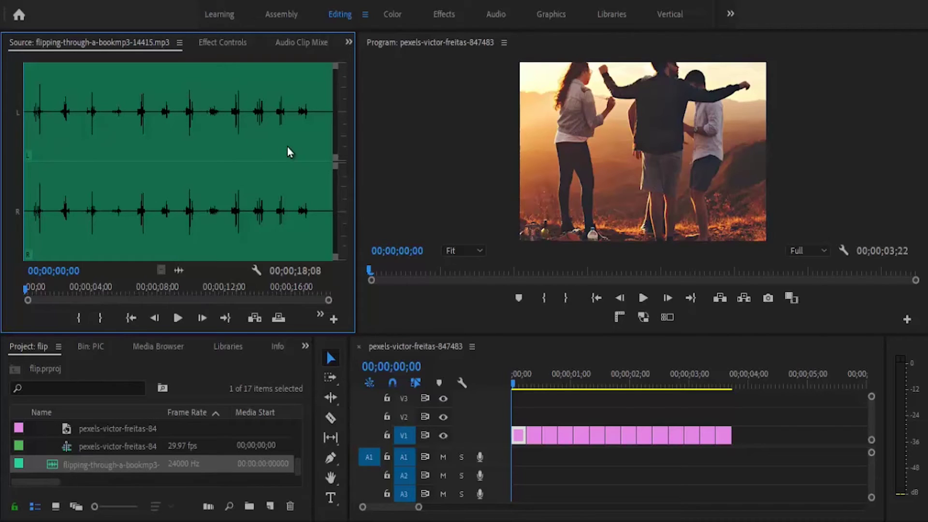
- Audition the page-flip audio and mark its In point at 00;00;14;19 and its Out point at 00;00;15;21
left_click(177, 321)
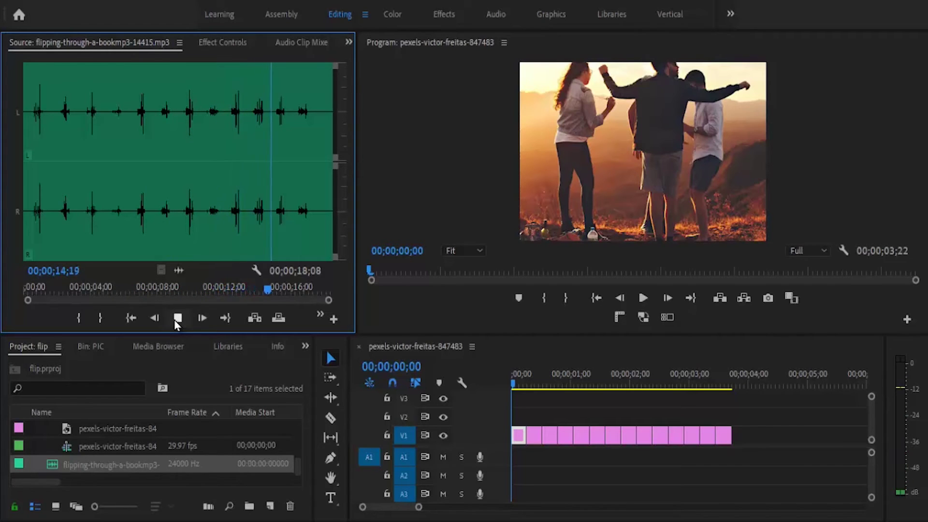
left_click(176, 319)
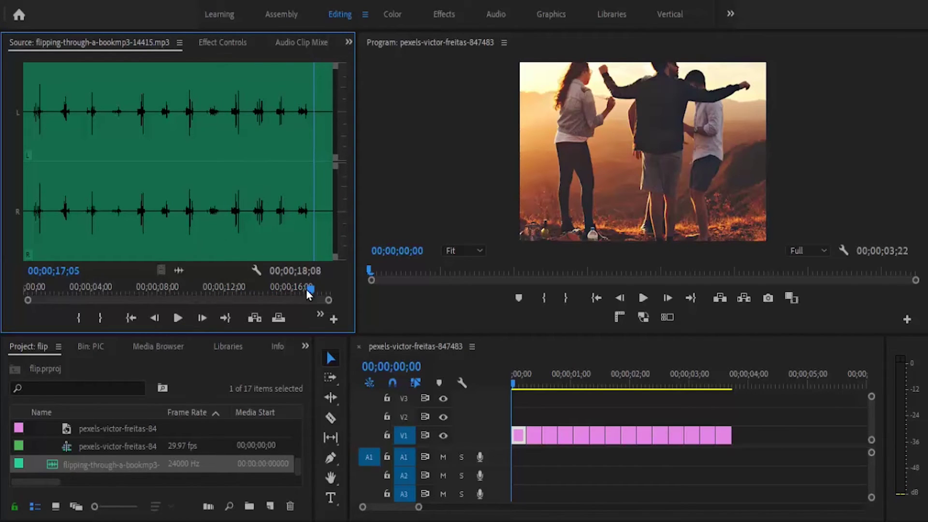
left_click_drag(312, 293, 275, 294)
left_click_drag(273, 292, 267, 290)
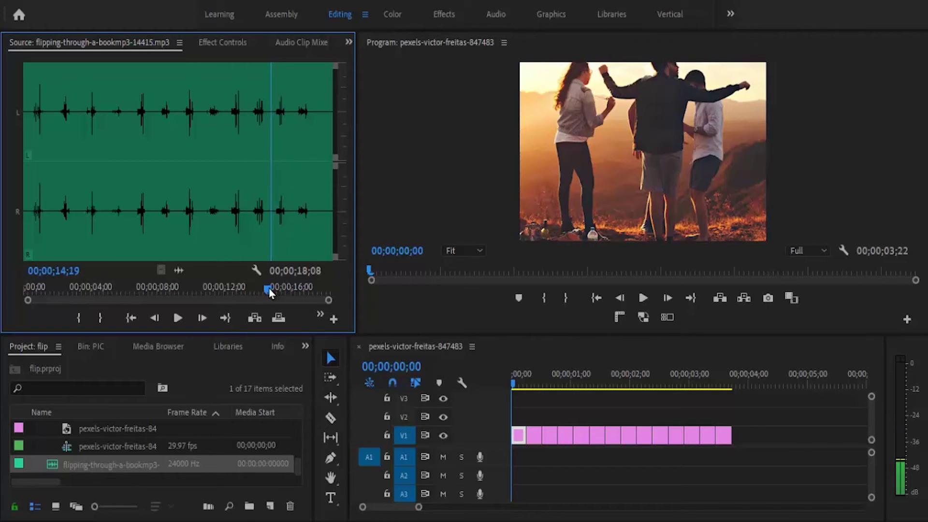
left_click(88, 318)
left_click_drag(269, 295, 287, 295)
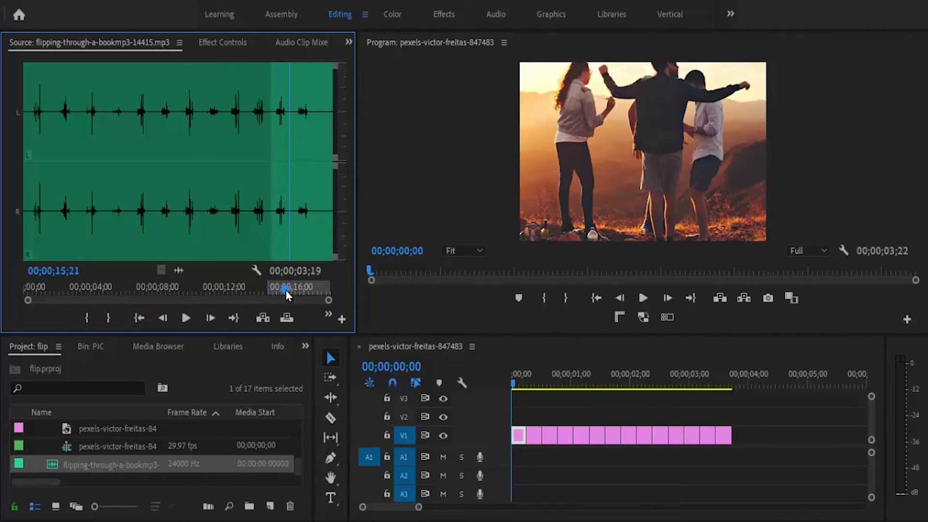
key("o")
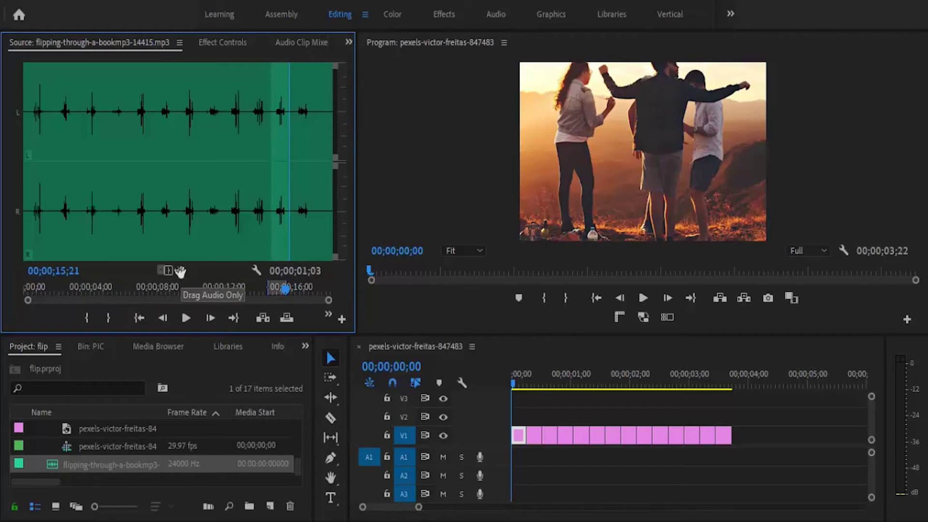
- Place the marked page-flip sound on A1 at the sequence start, trimmed to the flip, and play back the sequence
left_click_drag(179, 271, 521, 467)
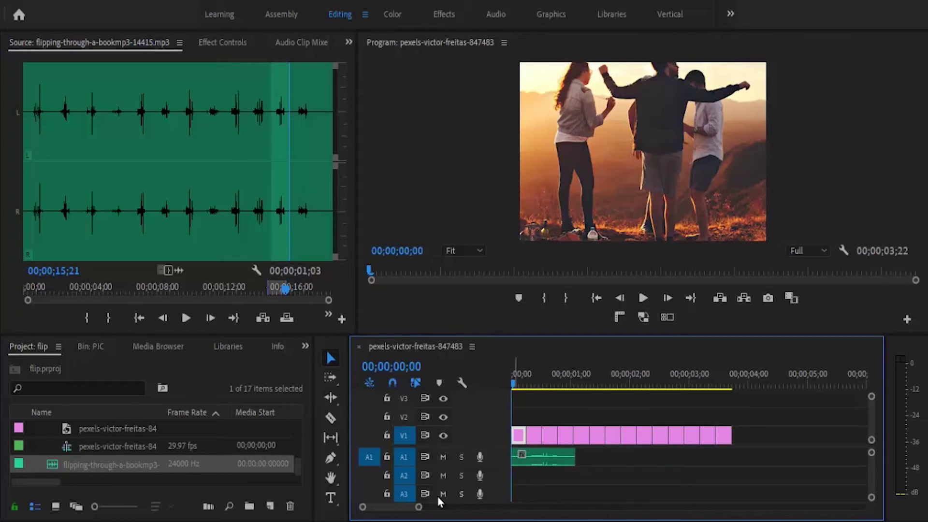
left_click_drag(419, 510, 396, 508)
left_click_drag(515, 462, 554, 462)
left_click_drag(619, 471, 578, 472)
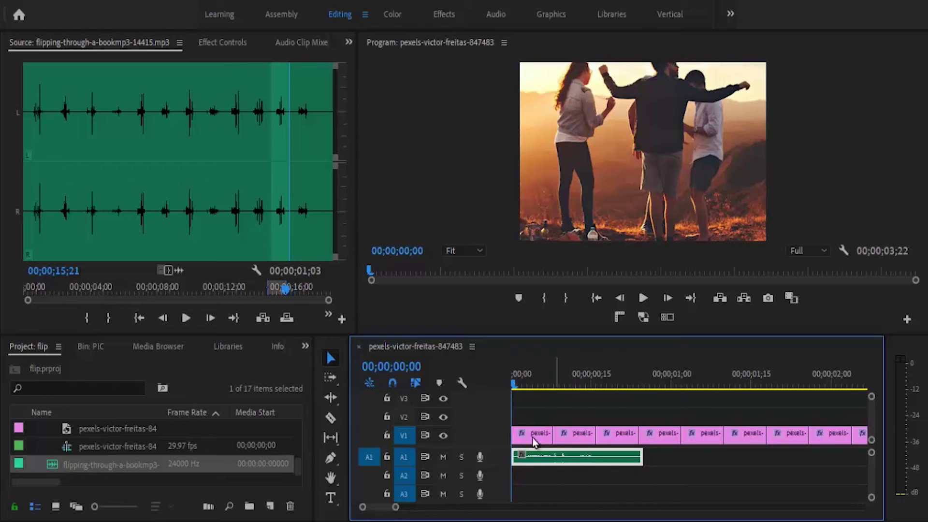
left_click_drag(642, 457, 590, 462)
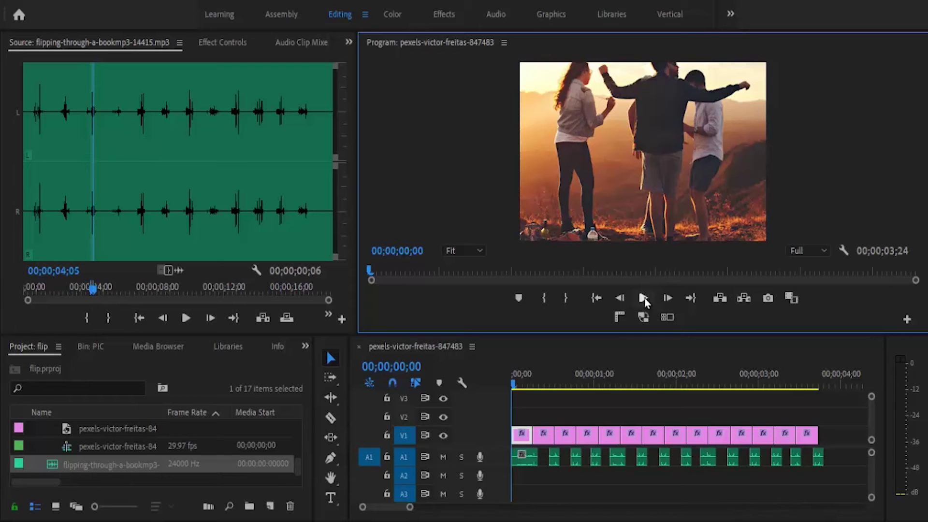
left_click(644, 298)
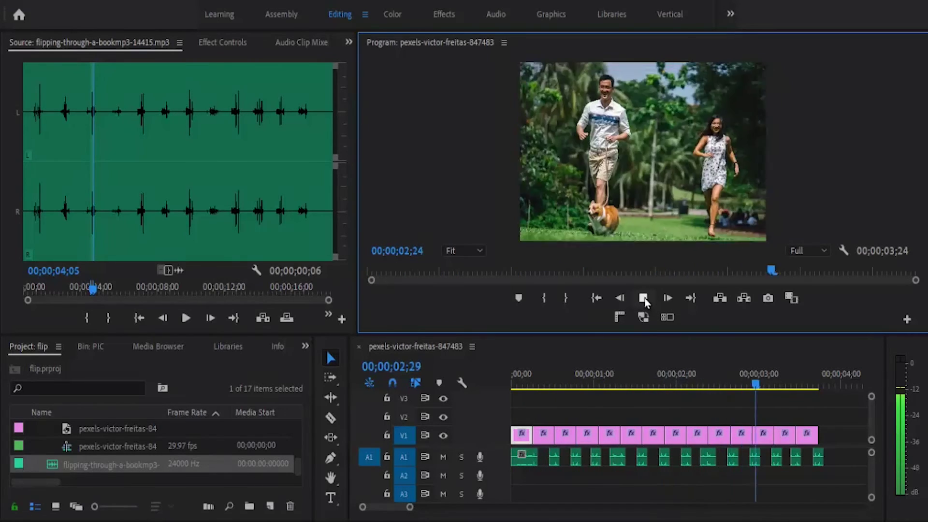
left_click(601, 300)
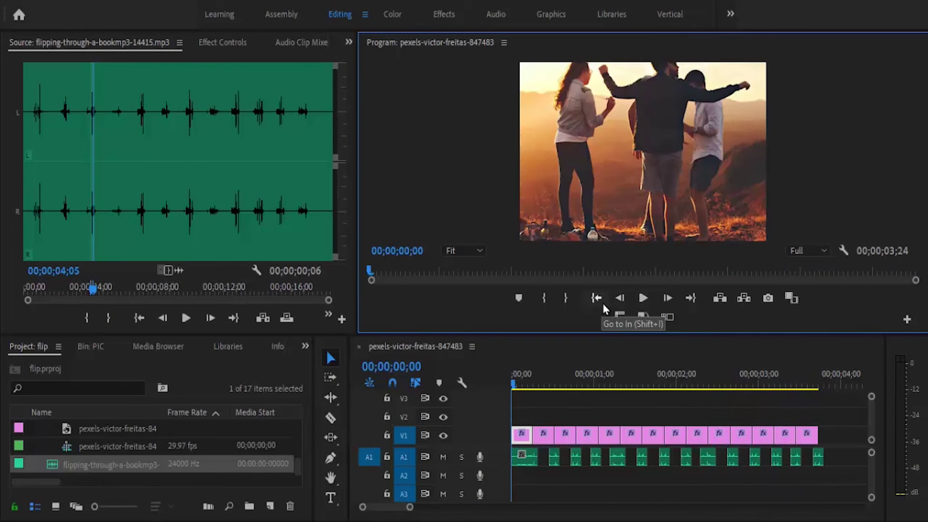
- Import the music file price-of-freedom-33106 and place it on audio track A2 at the sequence start
key("ctrl+i")
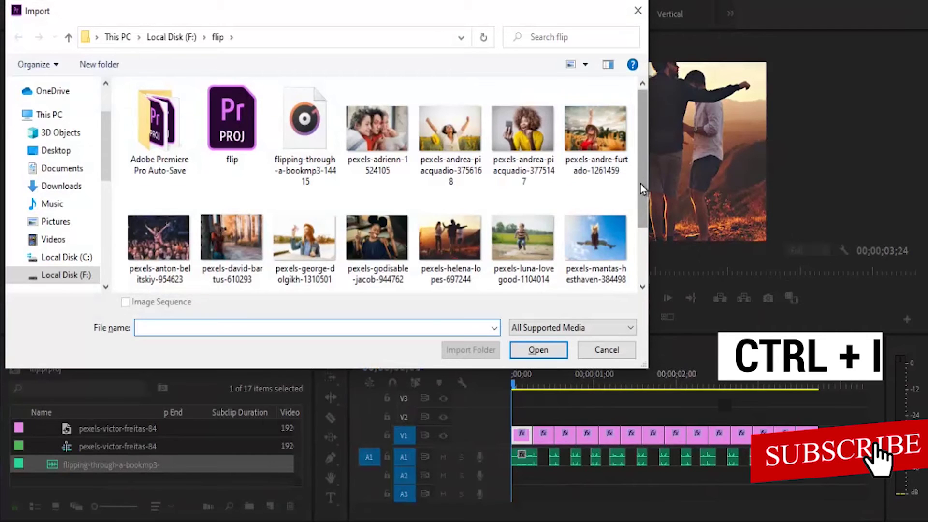
left_click_drag(642, 179, 635, 231)
left_click(390, 254)
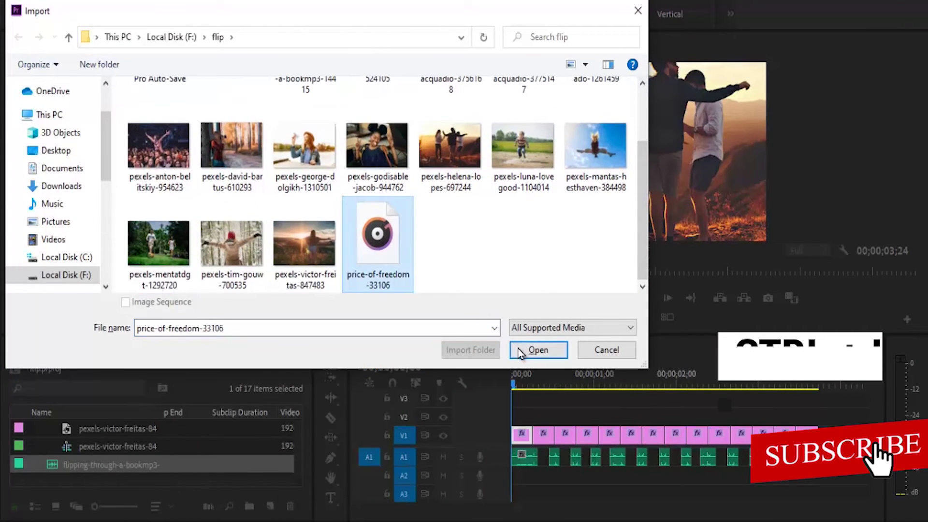
left_click(538, 349)
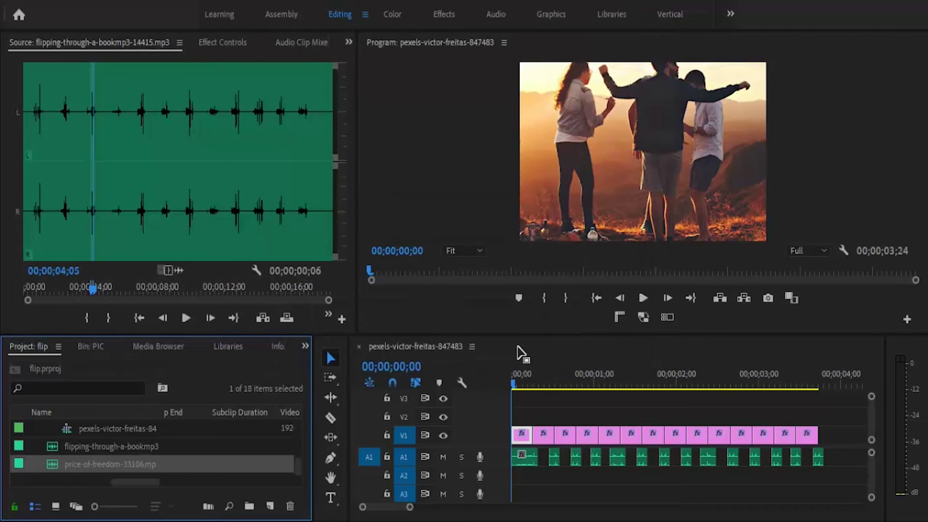
left_click_drag(164, 469, 515, 478)
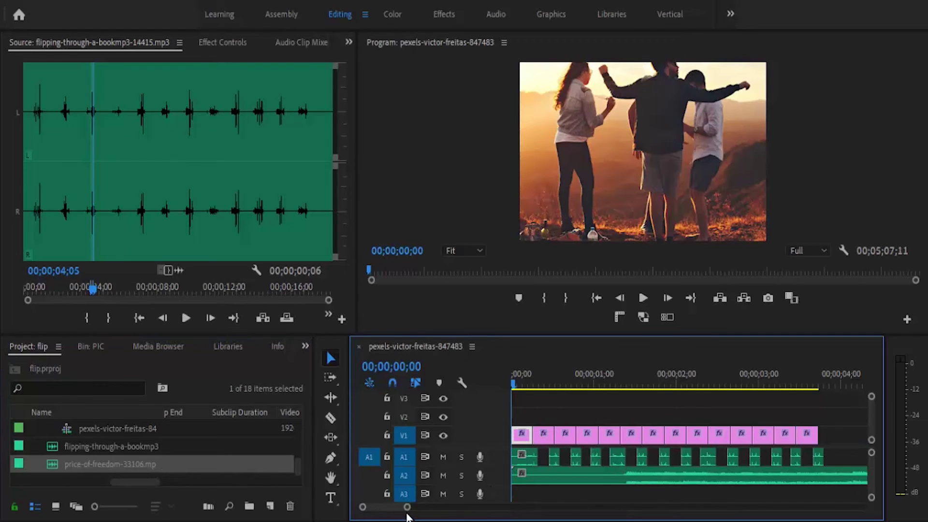
- Trim the end of the music clip on A2 to match the end of the last photo
left_click_drag(405, 507, 701, 507)
left_click_drag(740, 476, 526, 478)
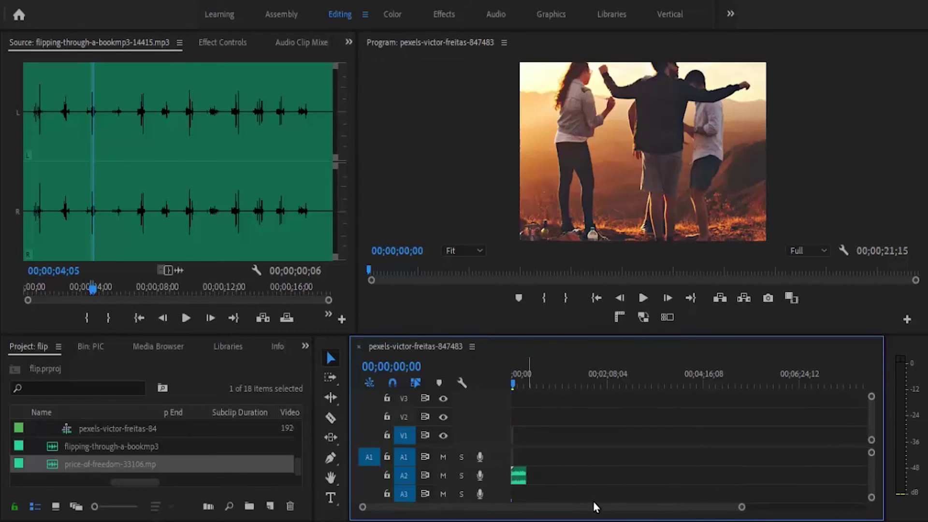
left_click_drag(742, 508, 471, 508)
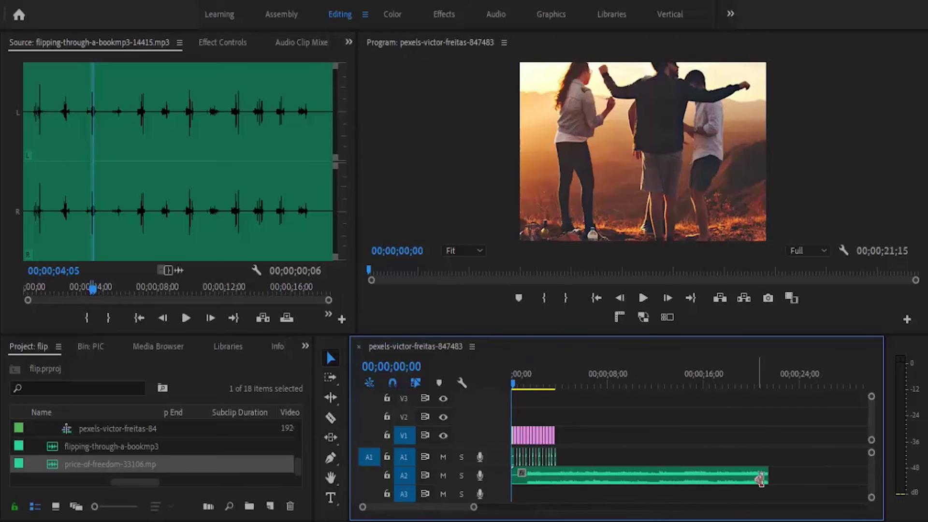
left_click_drag(765, 478, 556, 500)
left_click_drag(476, 507, 412, 506)
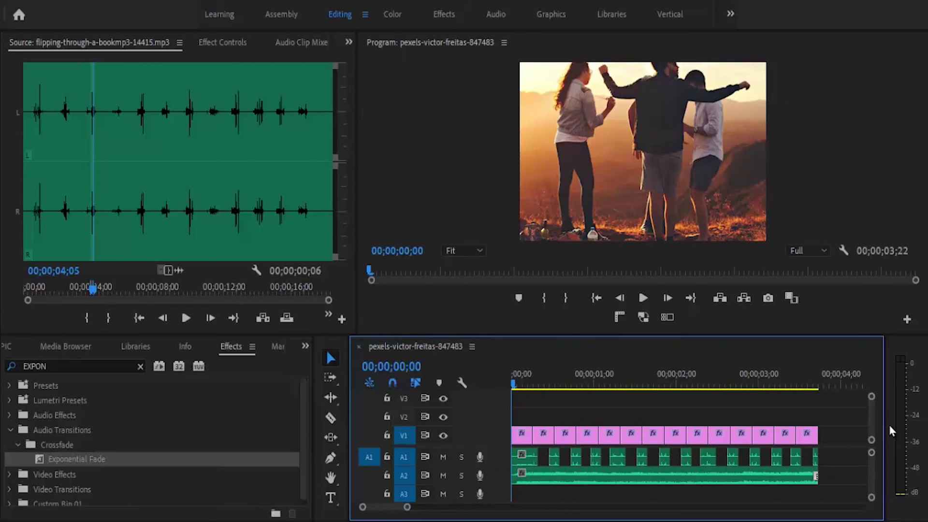
- Tag the A2 music clip as Ambience in Essential Sound and enable its Clip Volume level at 0.0 dB
left_click(684, 483)
left_click(488, 12)
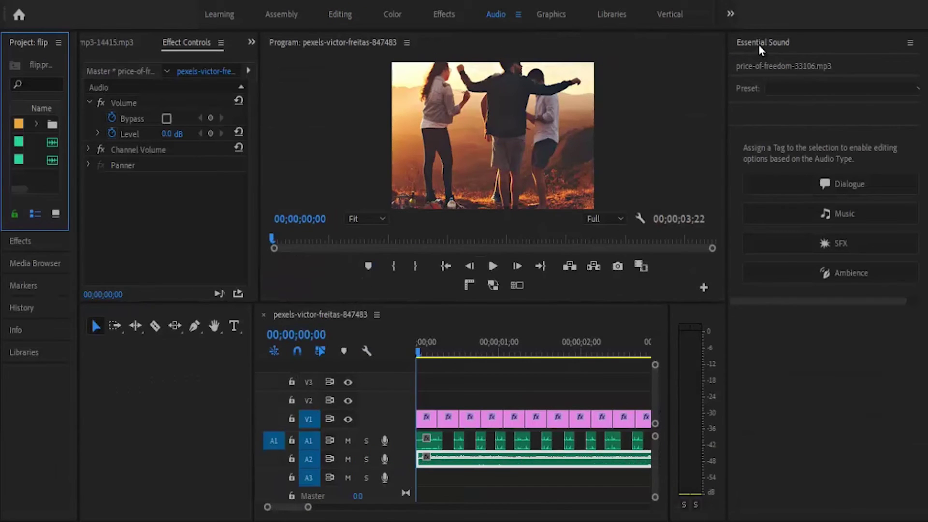
left_click(819, 273)
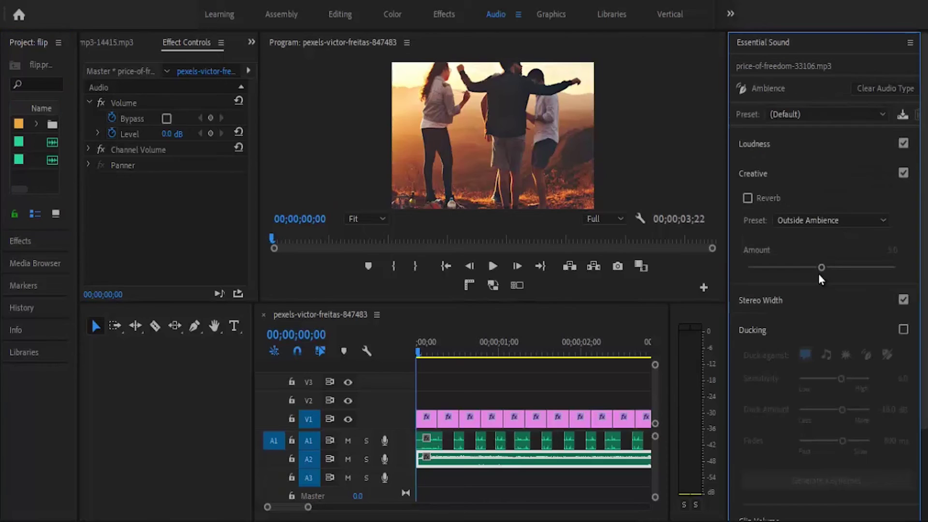
scroll(926, 226, "down", 2)
scroll(927, 226, "down", 3)
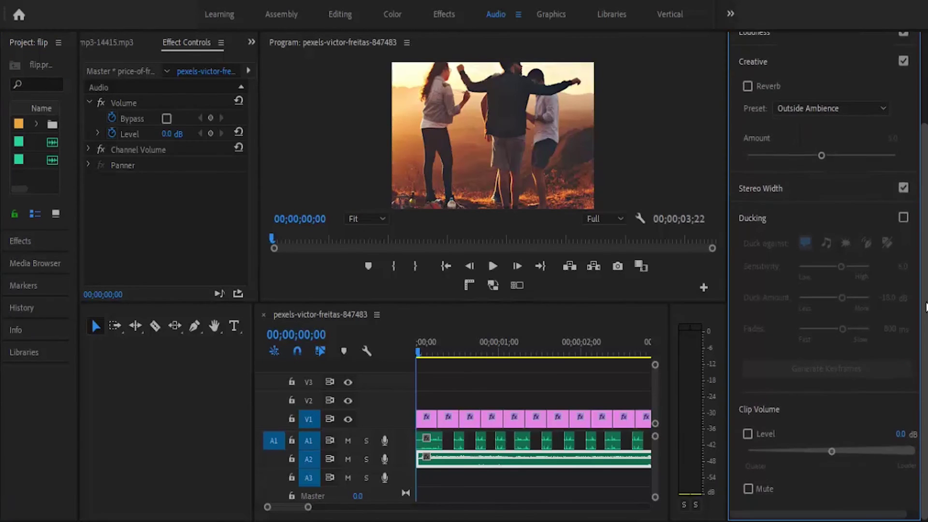
left_click_drag(831, 456, 811, 457)
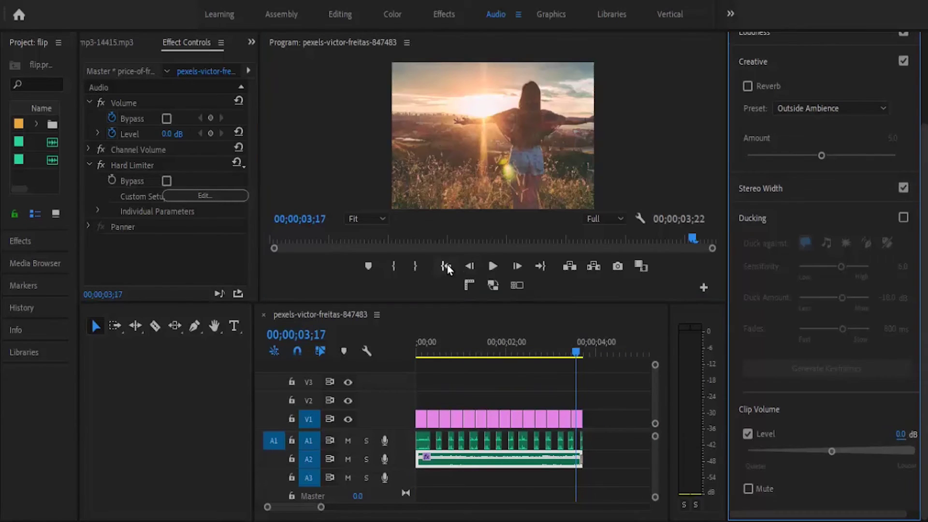
- Play the sequence from the start to check the music against the page-flip sounds, and stop playback
left_click(446, 266)
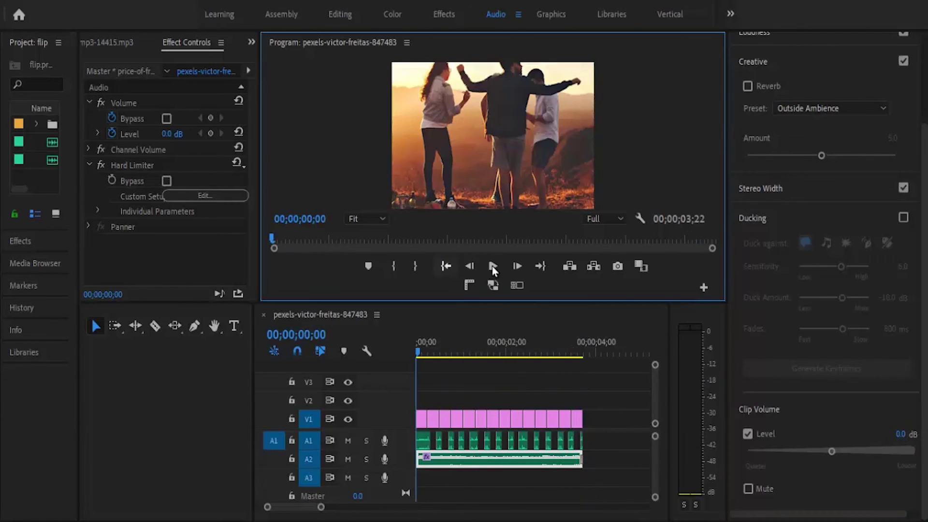
left_click(494, 267)
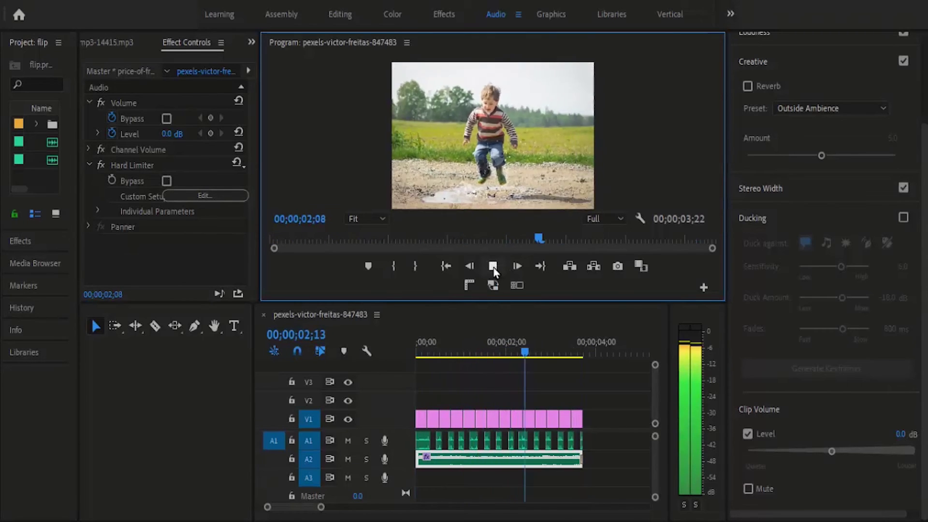
left_click(493, 266)
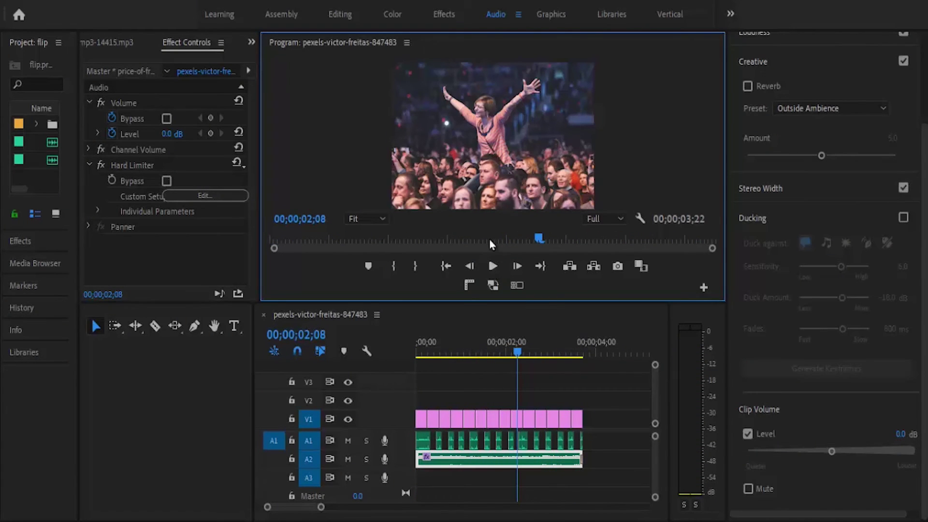
left_click(341, 14)
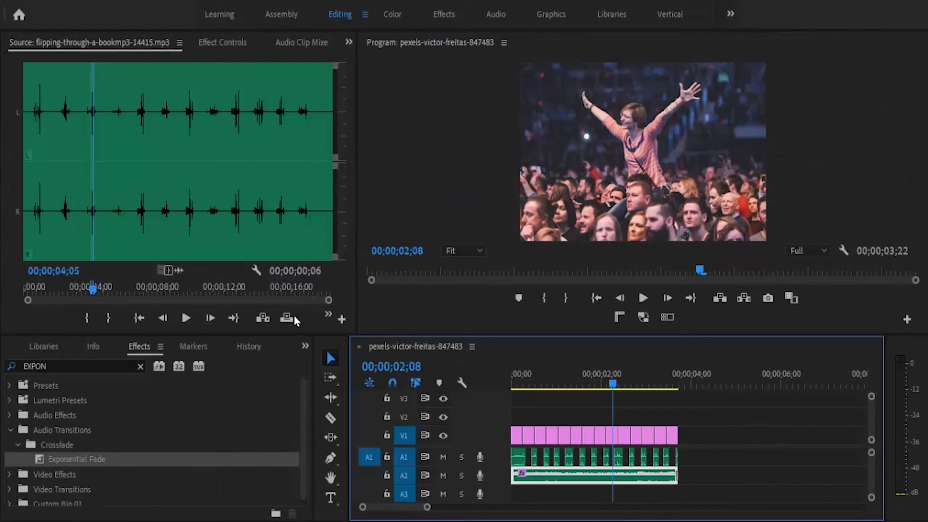
left_click(305, 347)
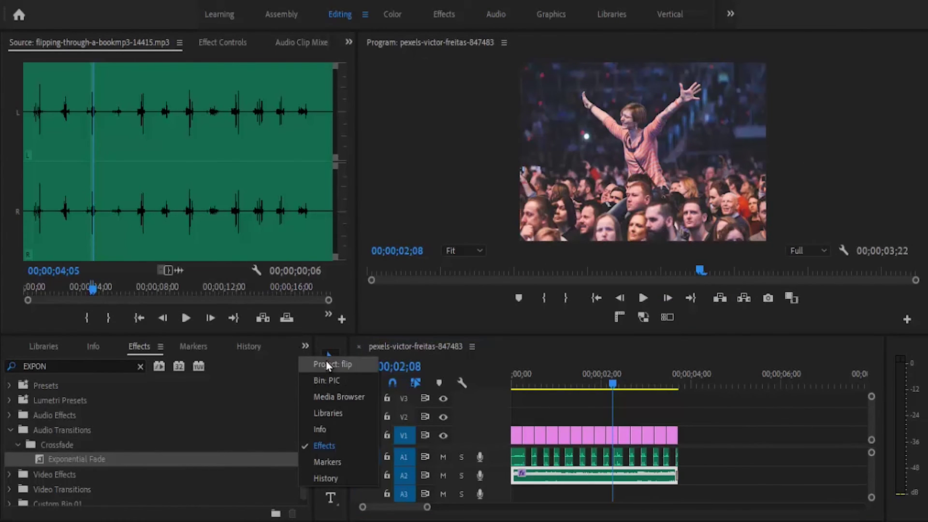
left_click(327, 380)
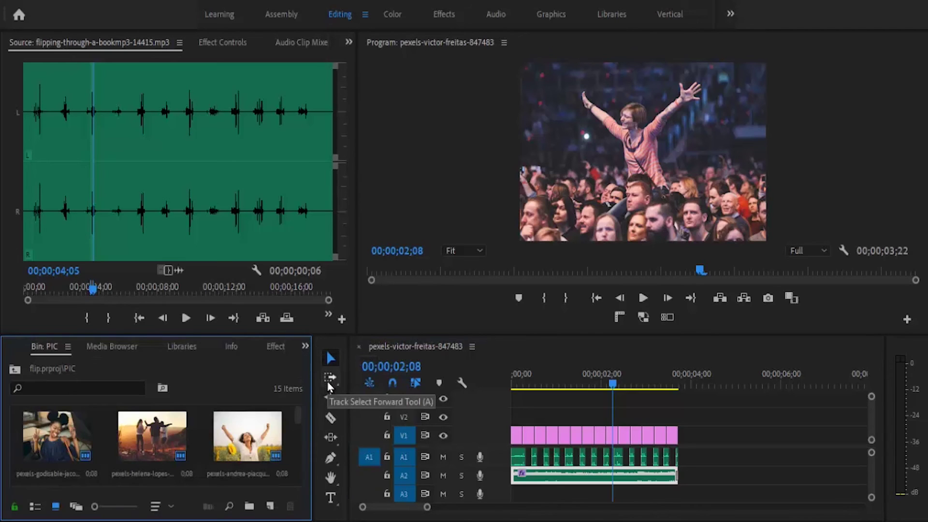
left_click(270, 507)
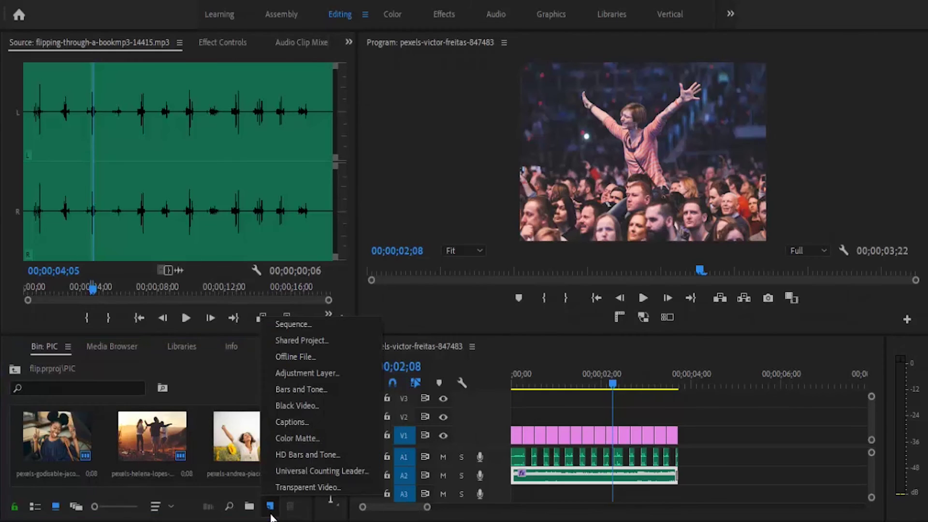
left_click(304, 439)
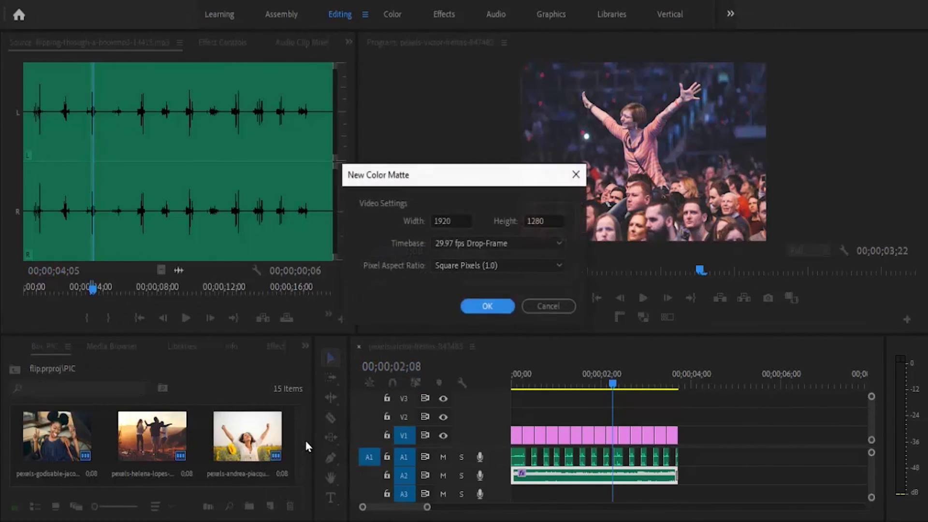
left_click(486, 307)
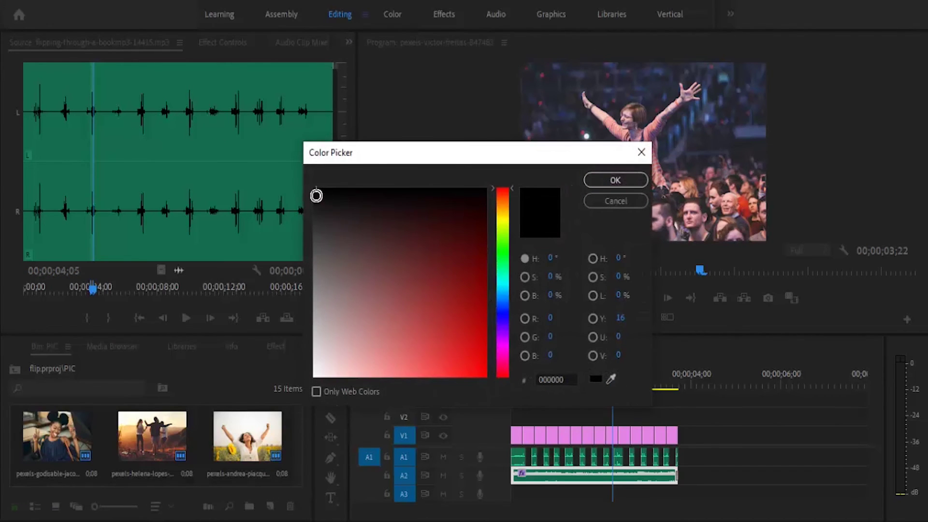
left_click(614, 182)
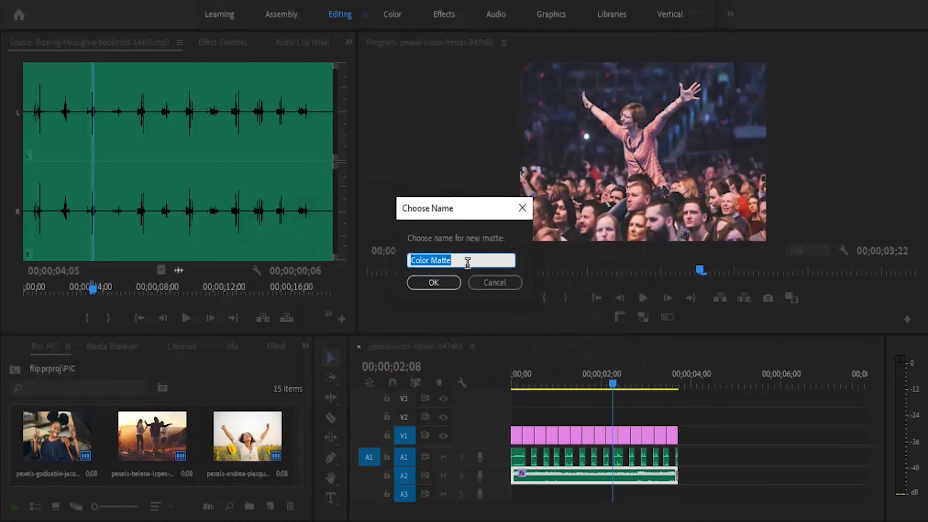
left_click(441, 286)
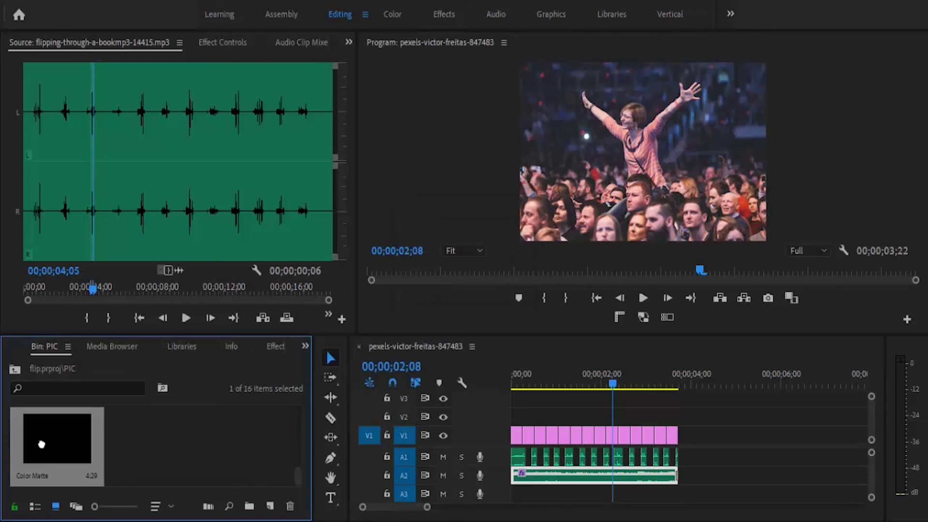
- Lay the Color Matte on V2 across the whole photo sequence and add a rectangular opacity mask covering most of the frame
left_click_drag(333, 420, 554, 428)
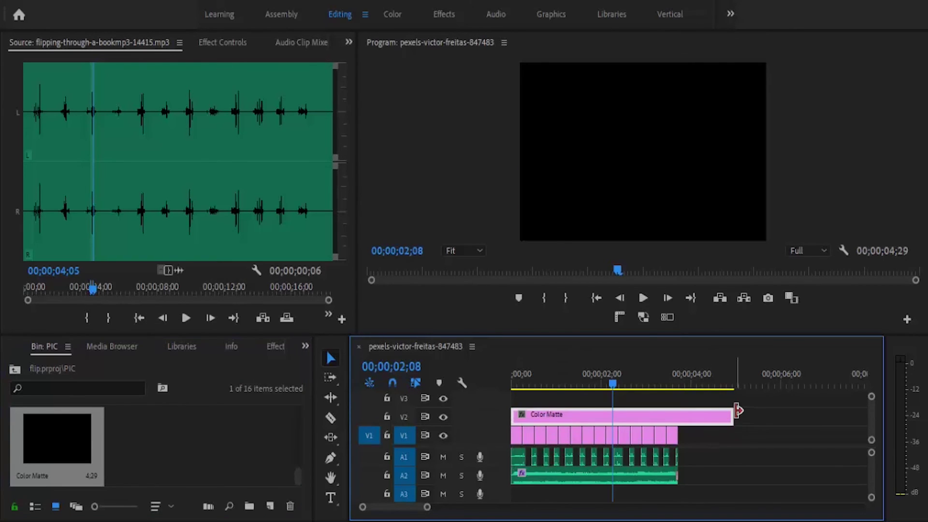
left_click_drag(730, 414, 684, 418)
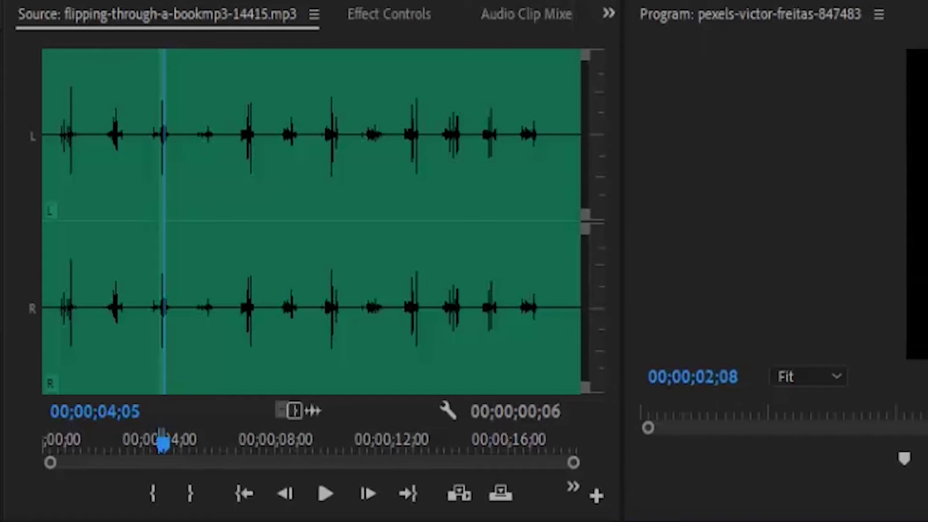
left_click(398, 21)
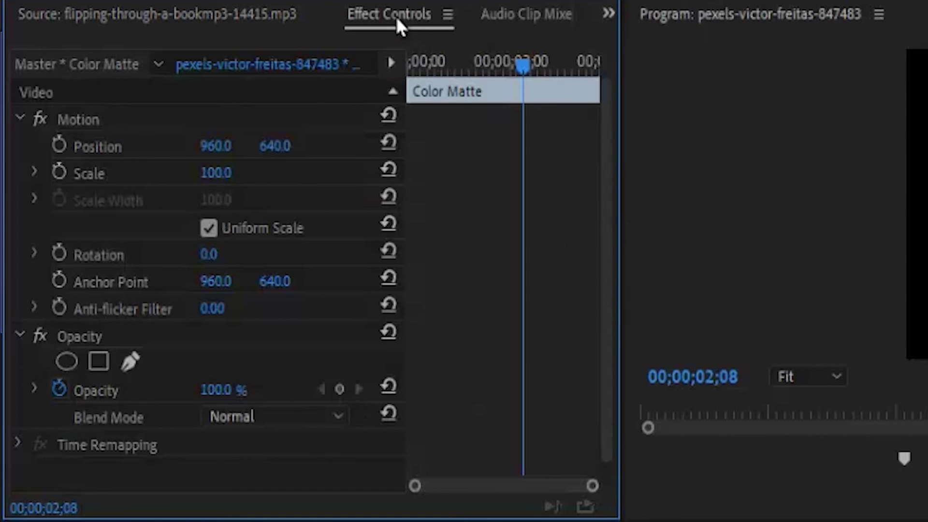
left_click(94, 364)
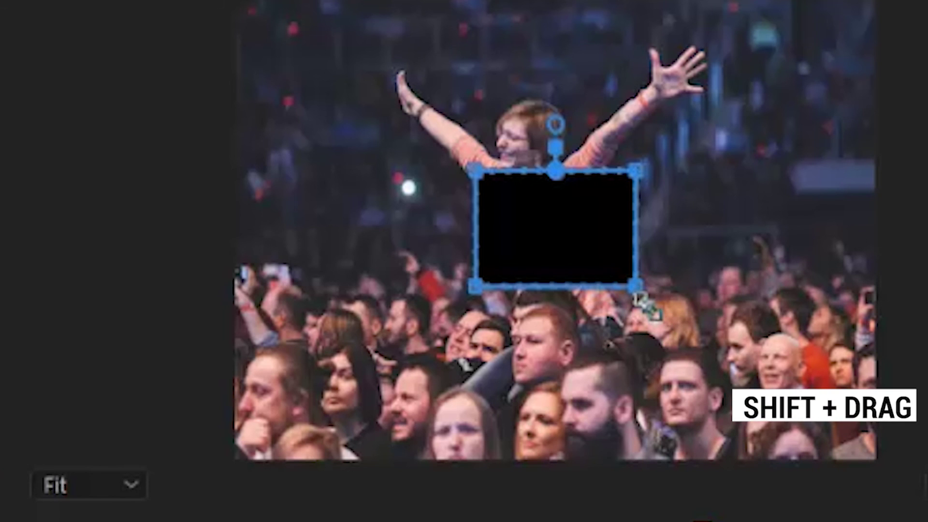
left_click_drag(639, 292, 815, 416)
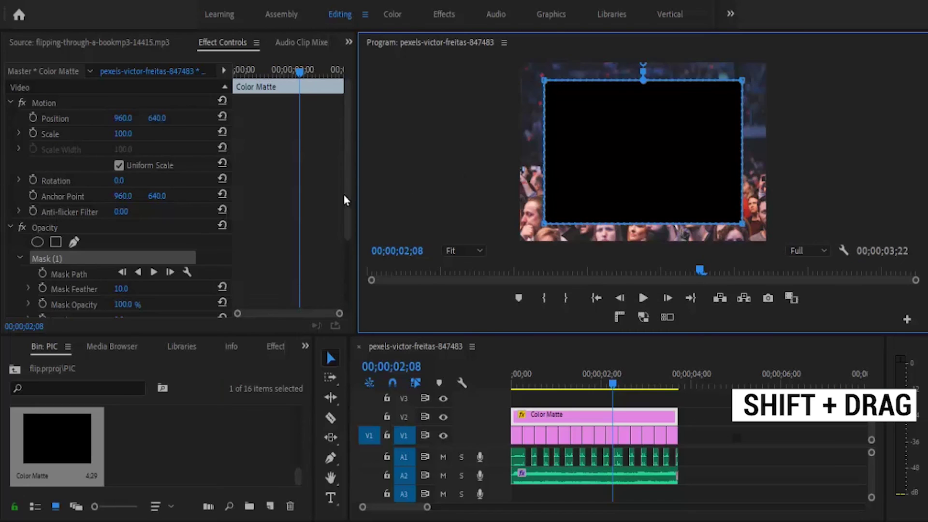
- Invert the Color Matte's opacity mask and set its Mask Expansion to 75.0
left_click_drag(346, 199, 345, 263)
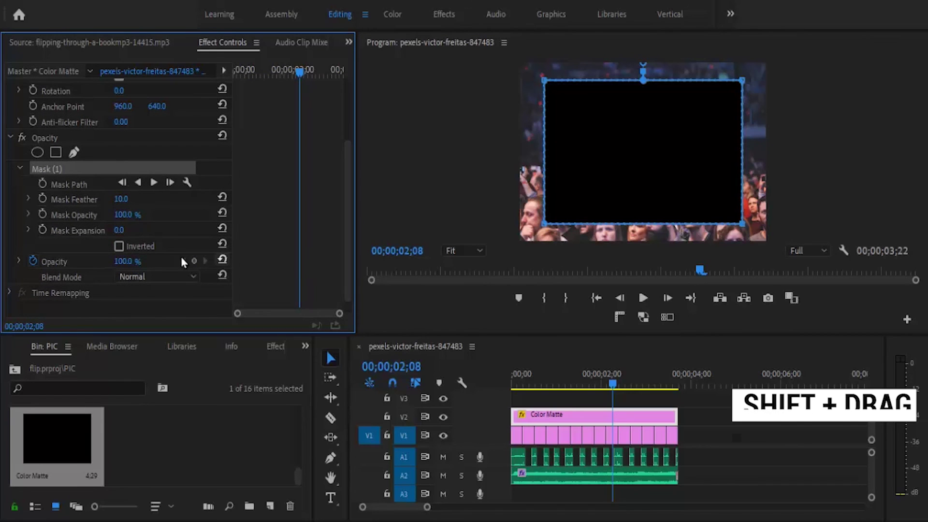
left_click(119, 246)
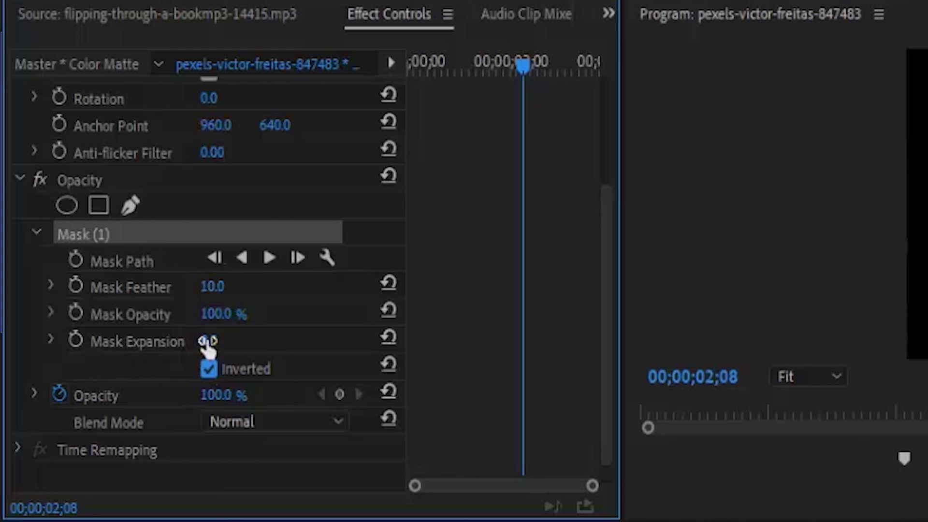
left_click_drag(228, 341, 319, 328)
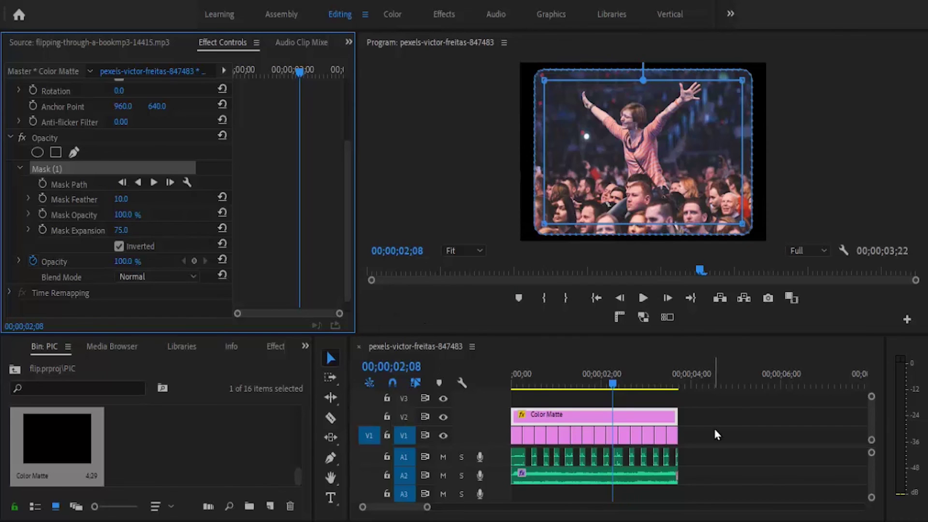
- Clear the clip selection and return the playhead to the sequence start
left_click(716, 433)
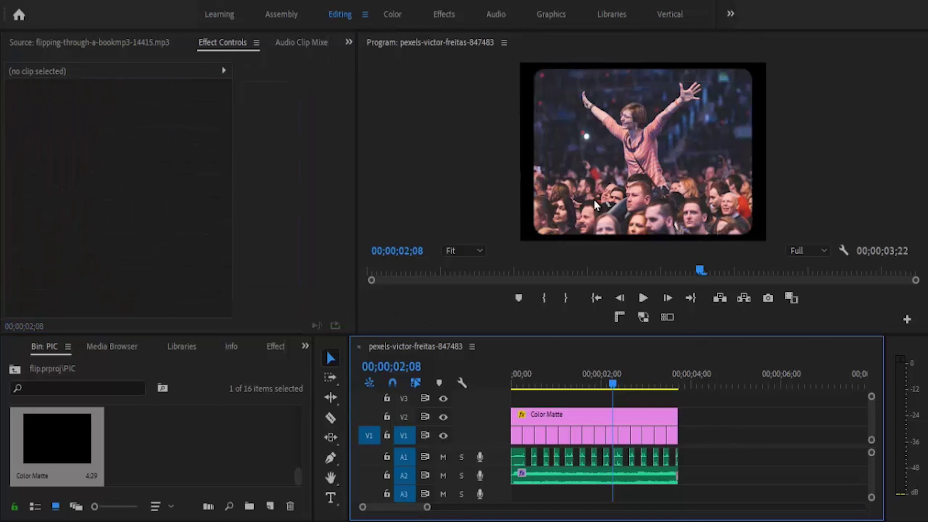
left_click(604, 303)
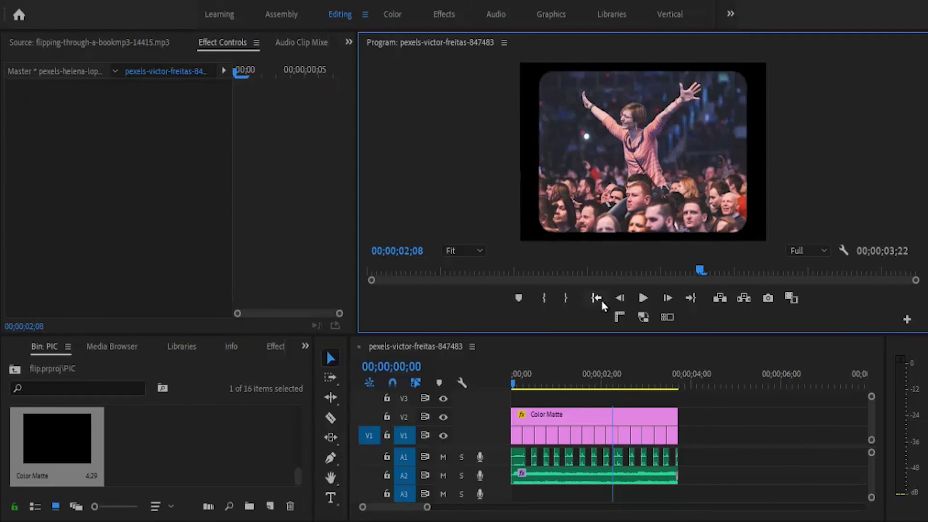
left_click(602, 300)
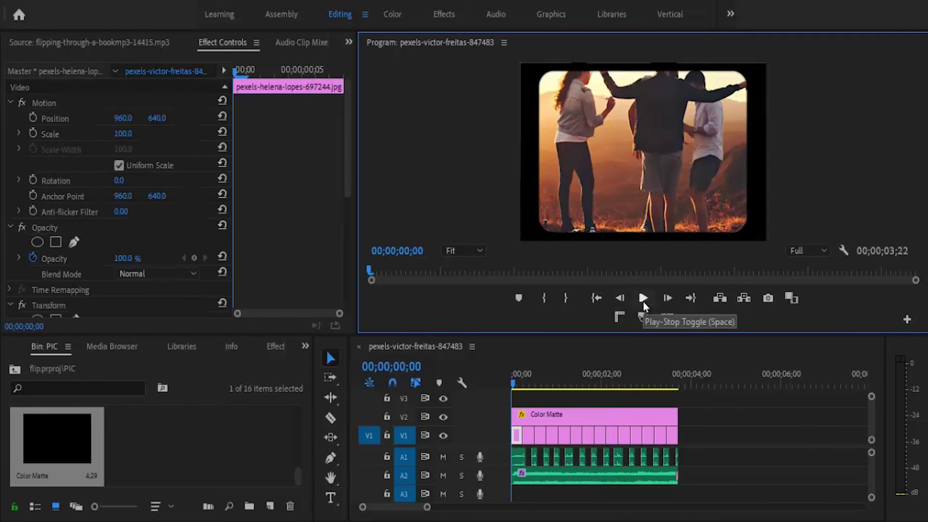